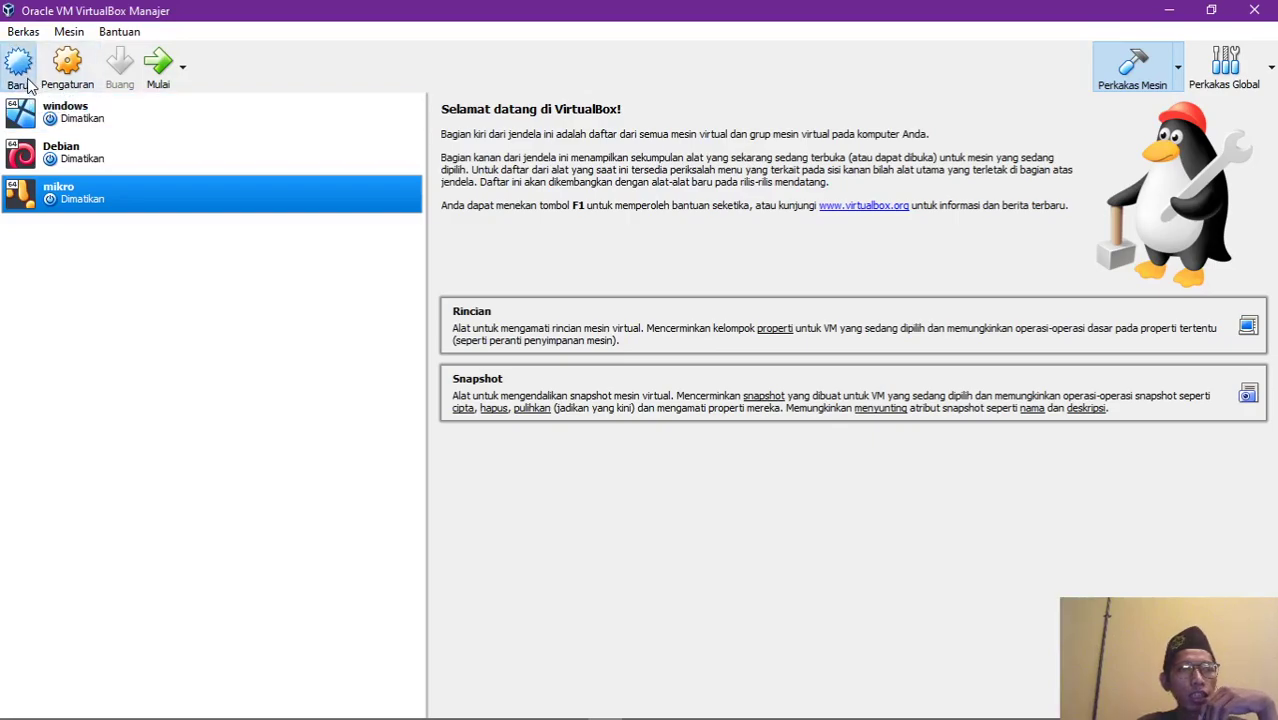
Step: Start a new virtual machine named mikrotik with type Other and version Other/Unknown (64-bit)
click(19, 70)
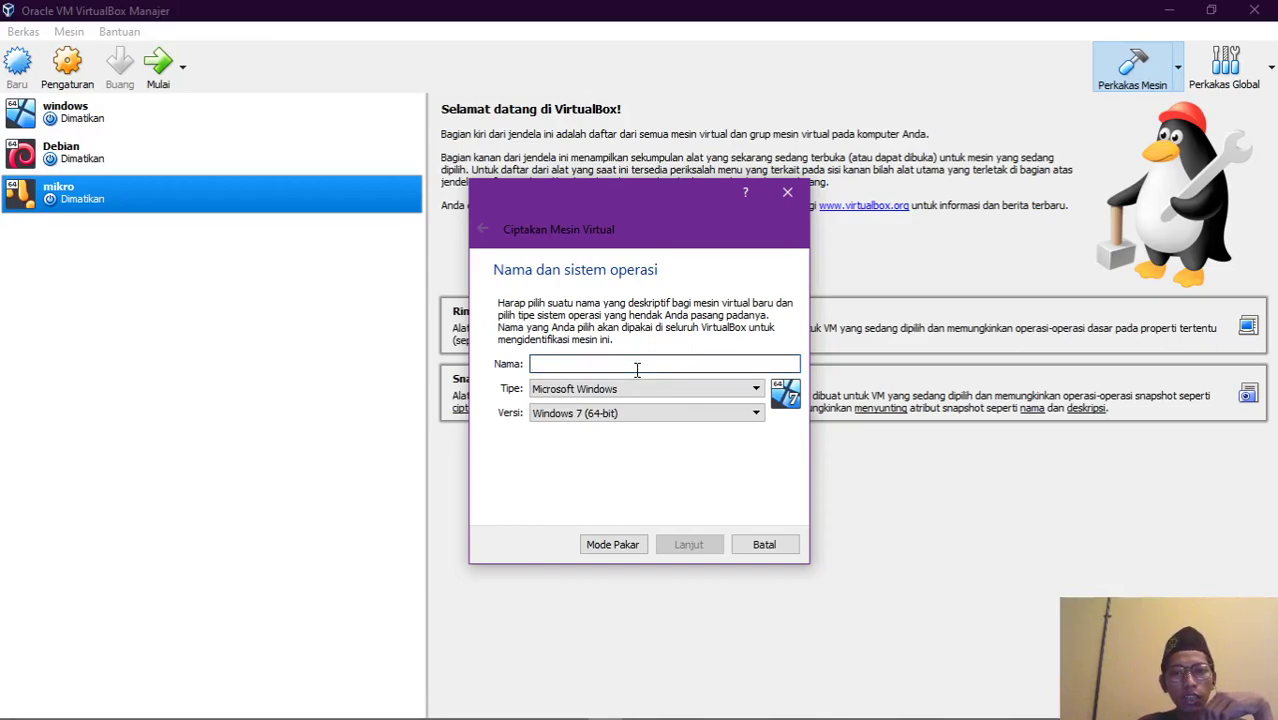
text(mikr)
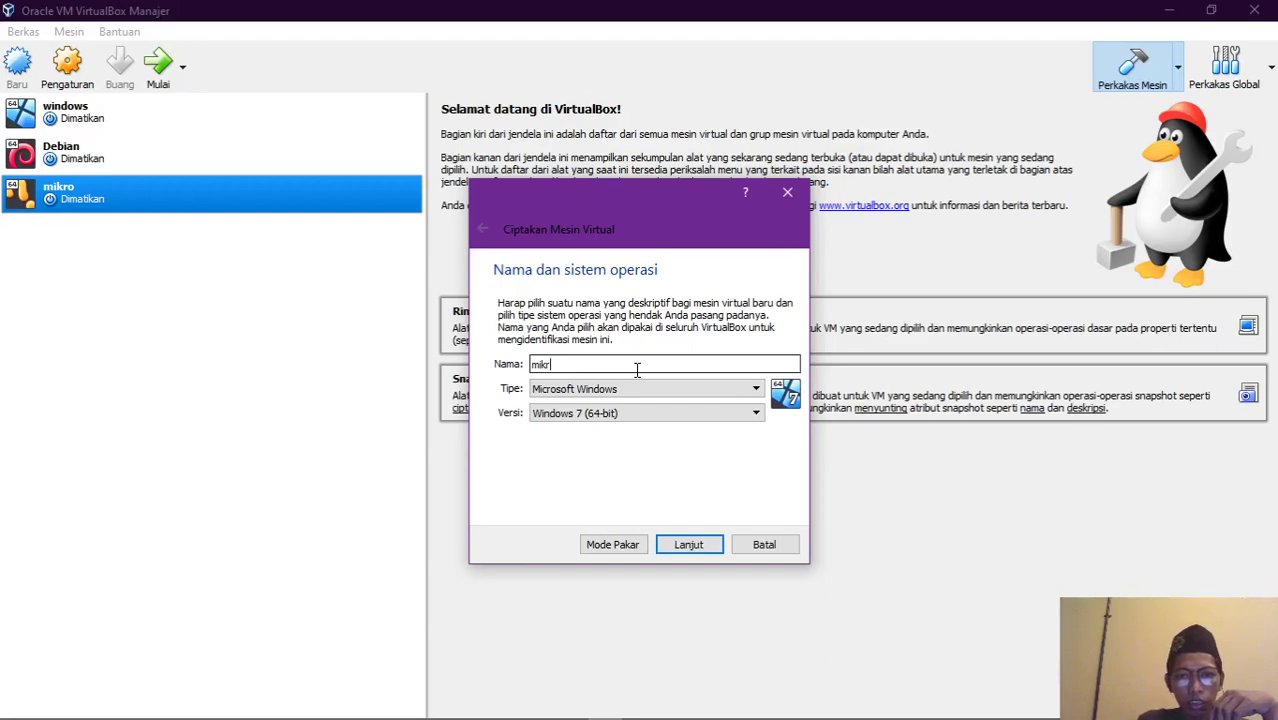
text(ot)
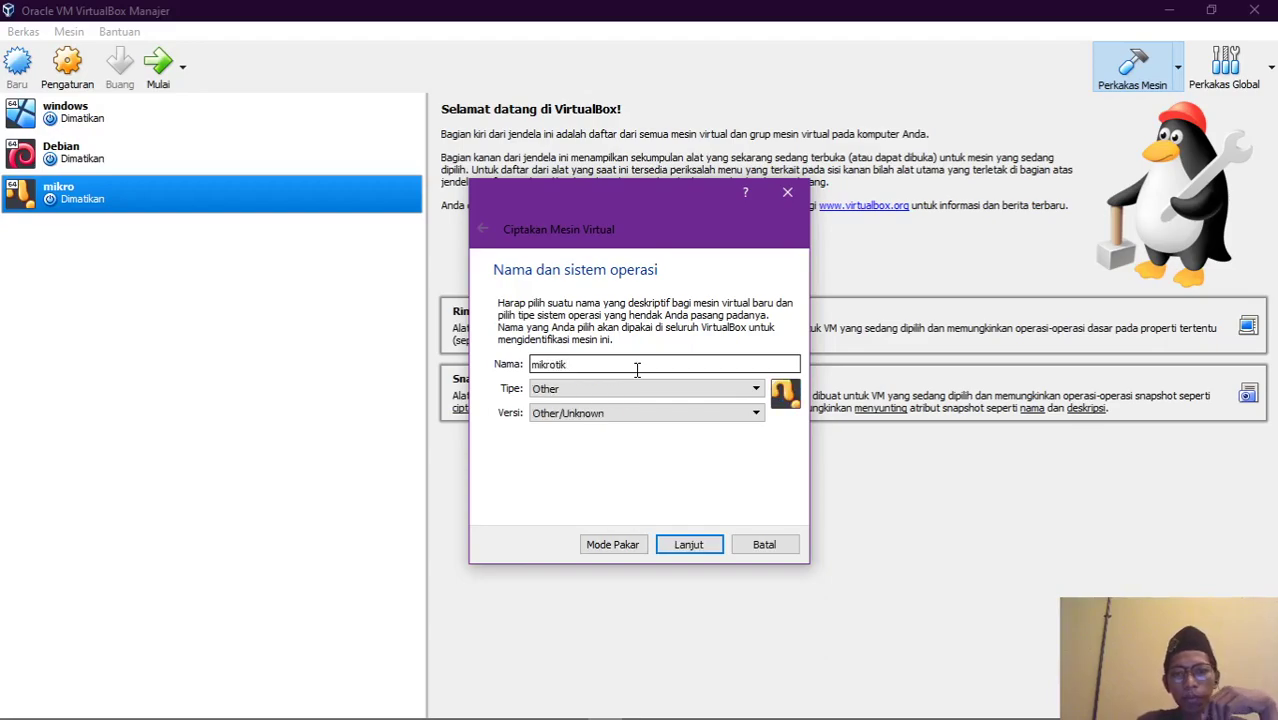
text(ik)
click(670, 390)
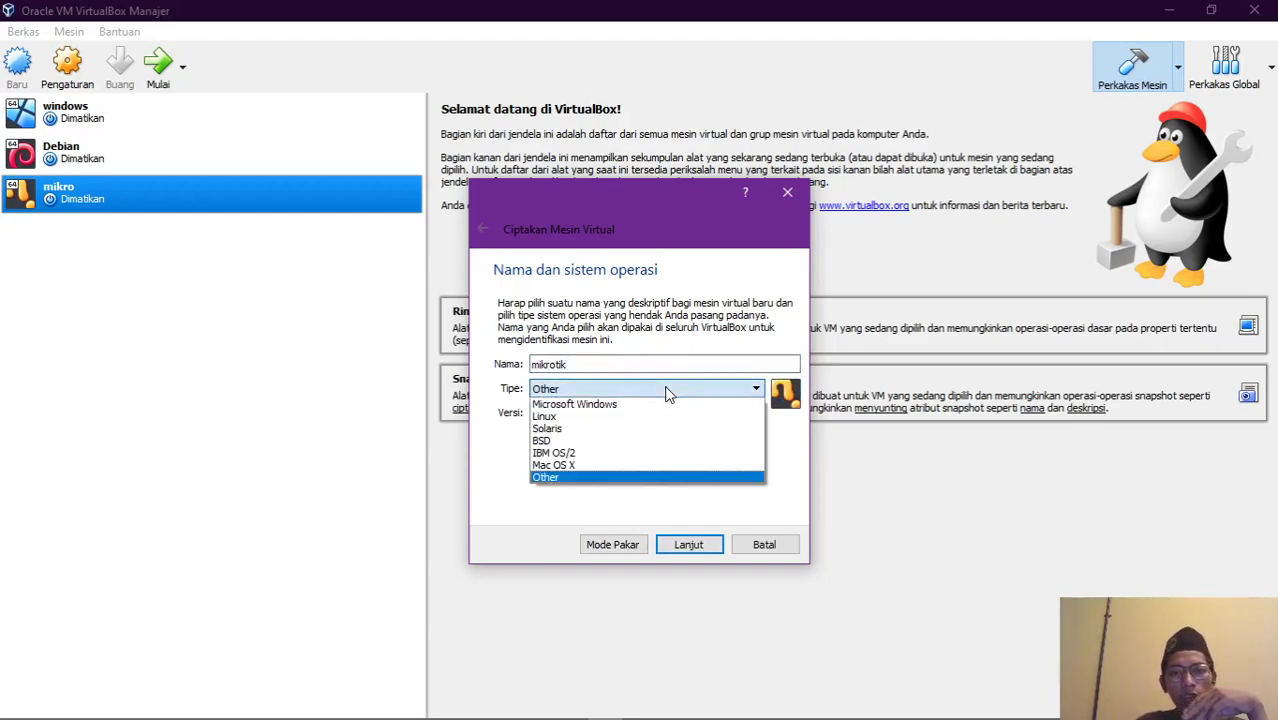
click(590, 478)
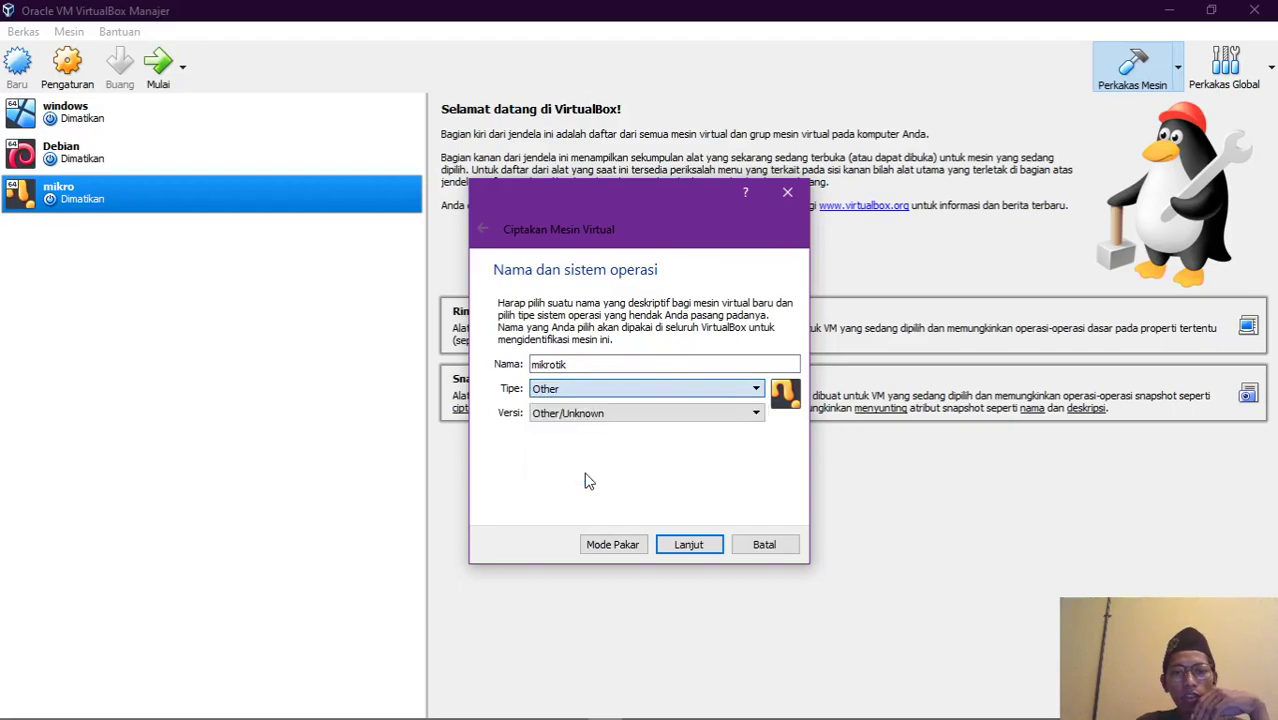
click(590, 418)
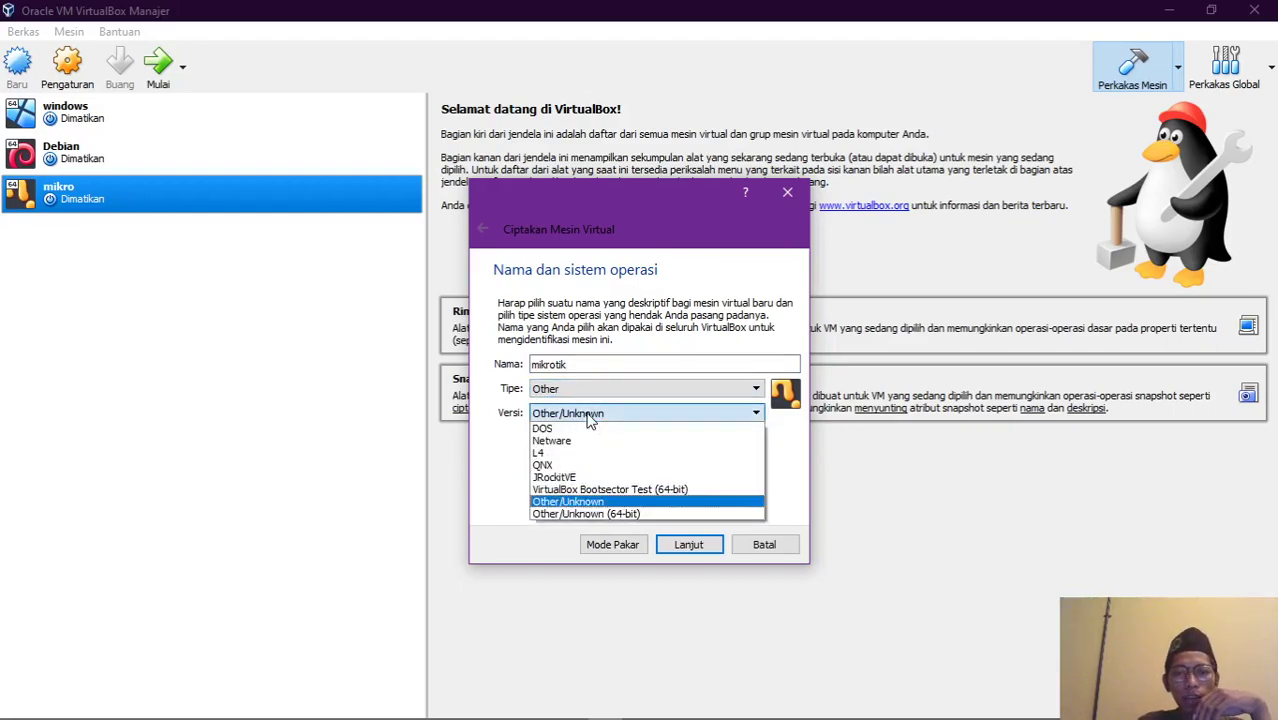
click(580, 514)
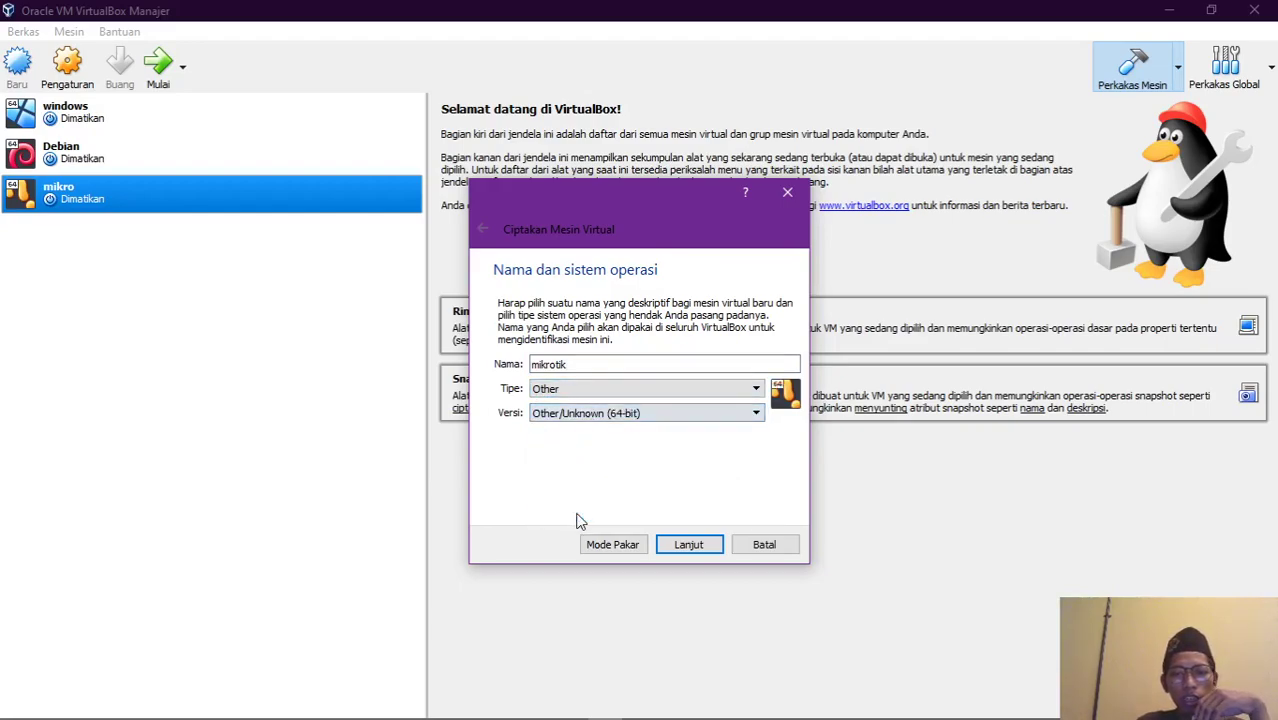
click(703, 543)
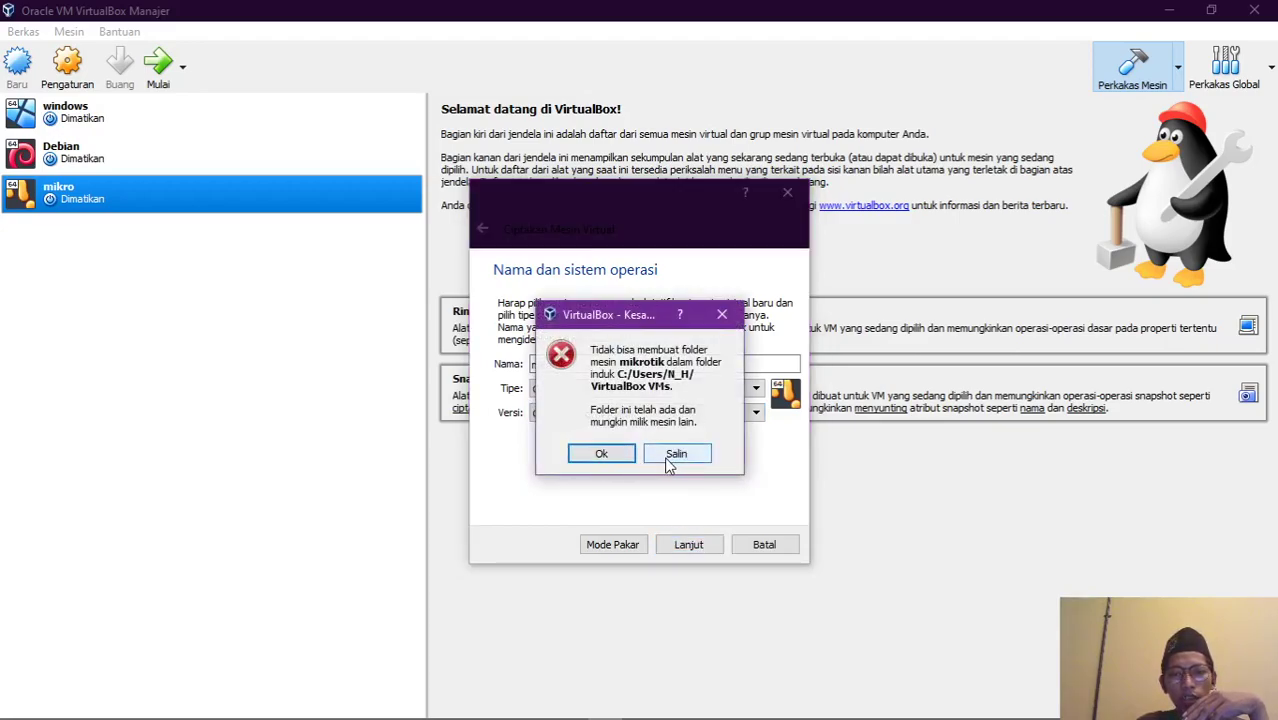
Step: Change the new machine's name to mikrotik1 and set its memory size to 1475 MB
click(630, 455)
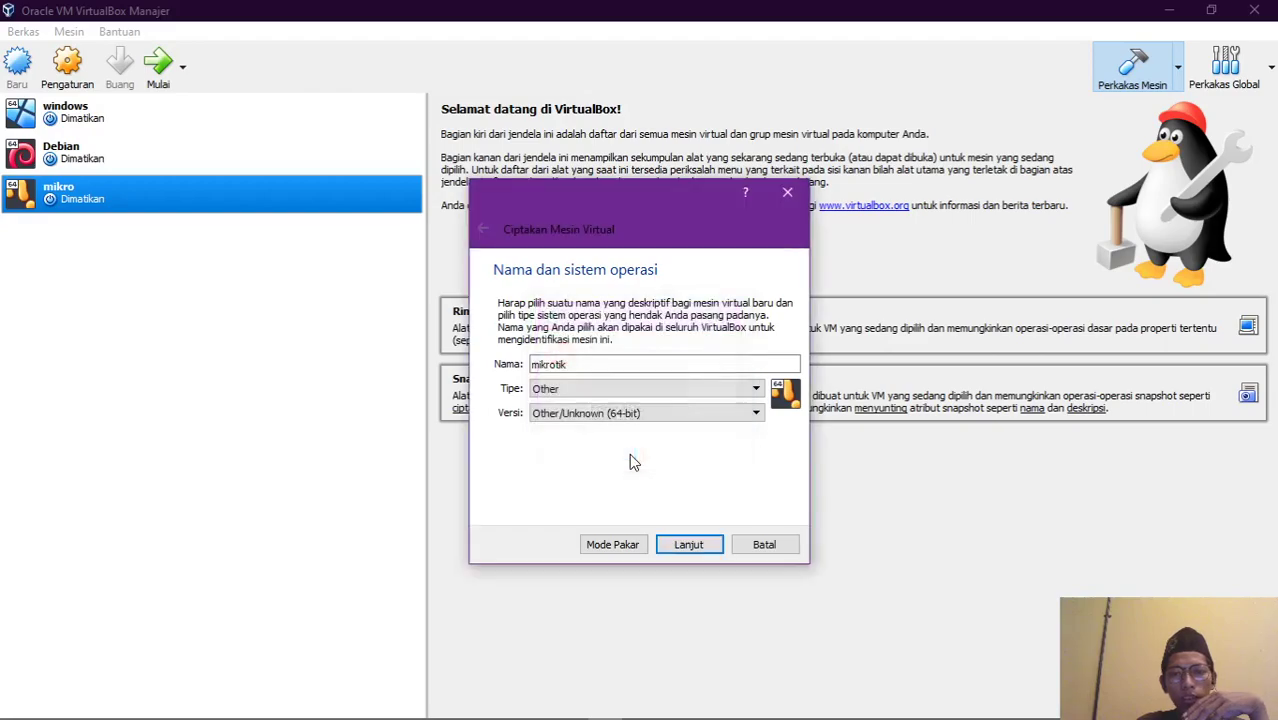
click(628, 366)
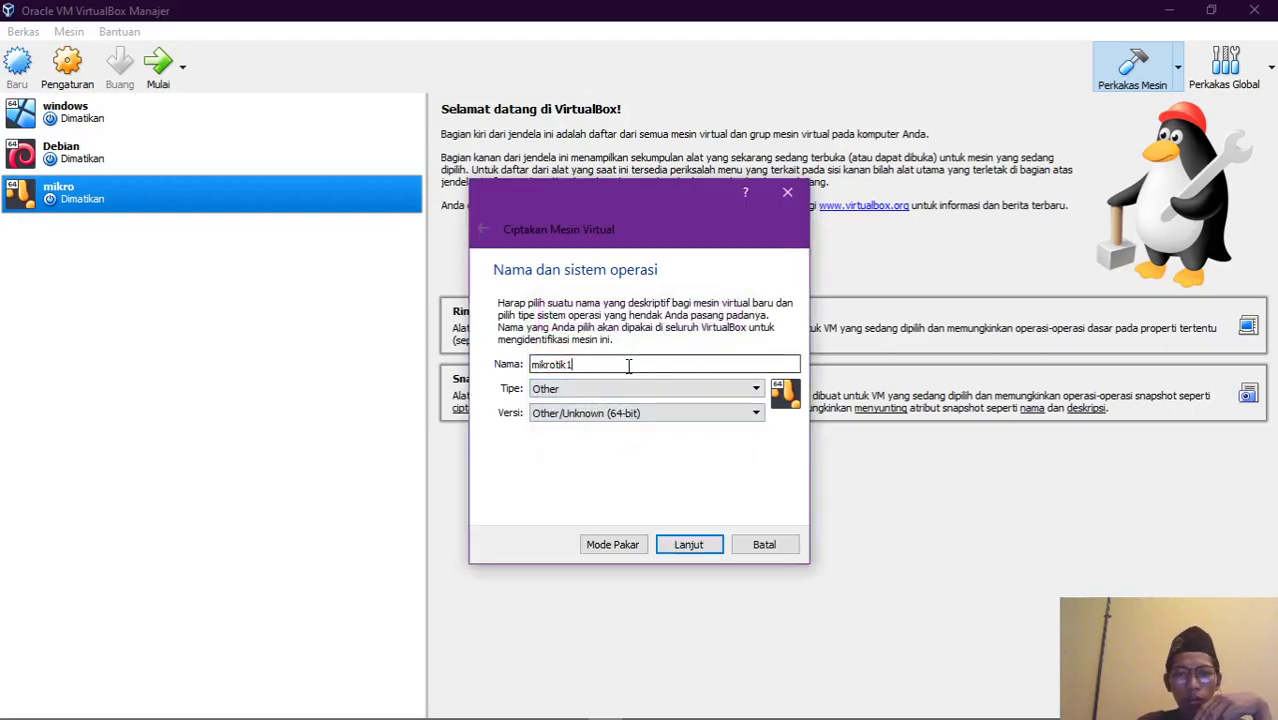
click(689, 545)
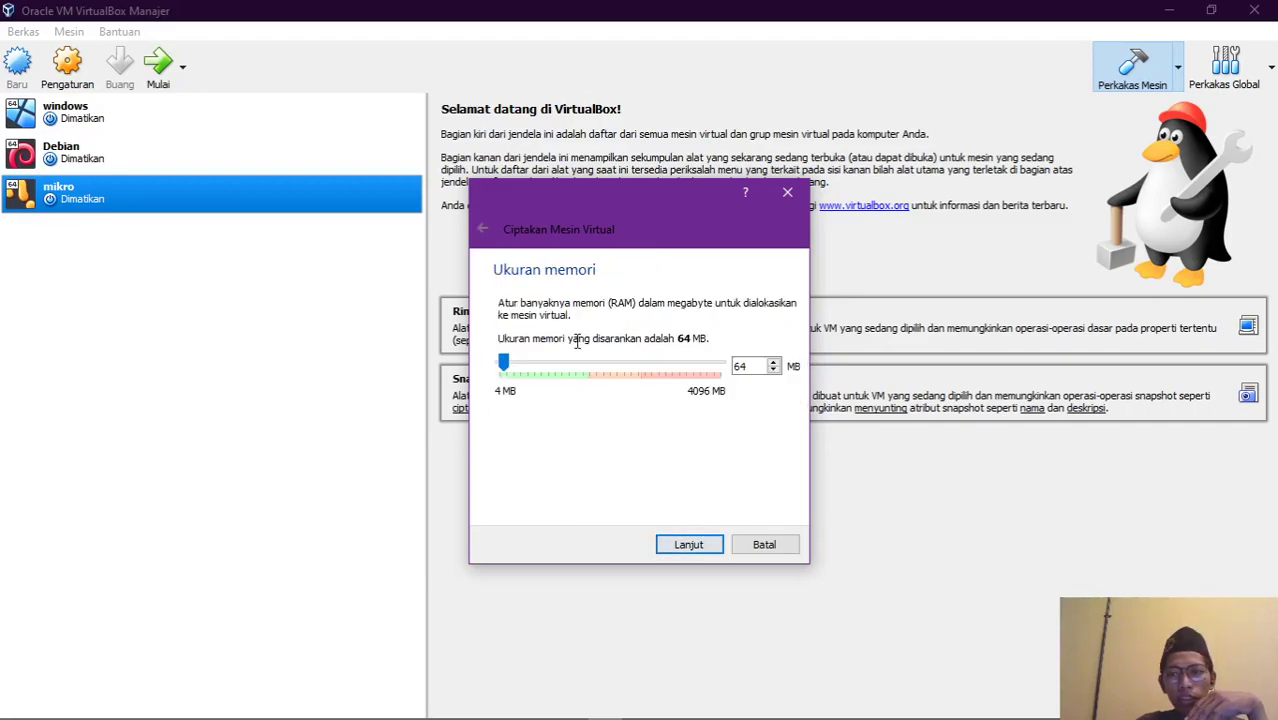
drag(504, 363, 585, 374)
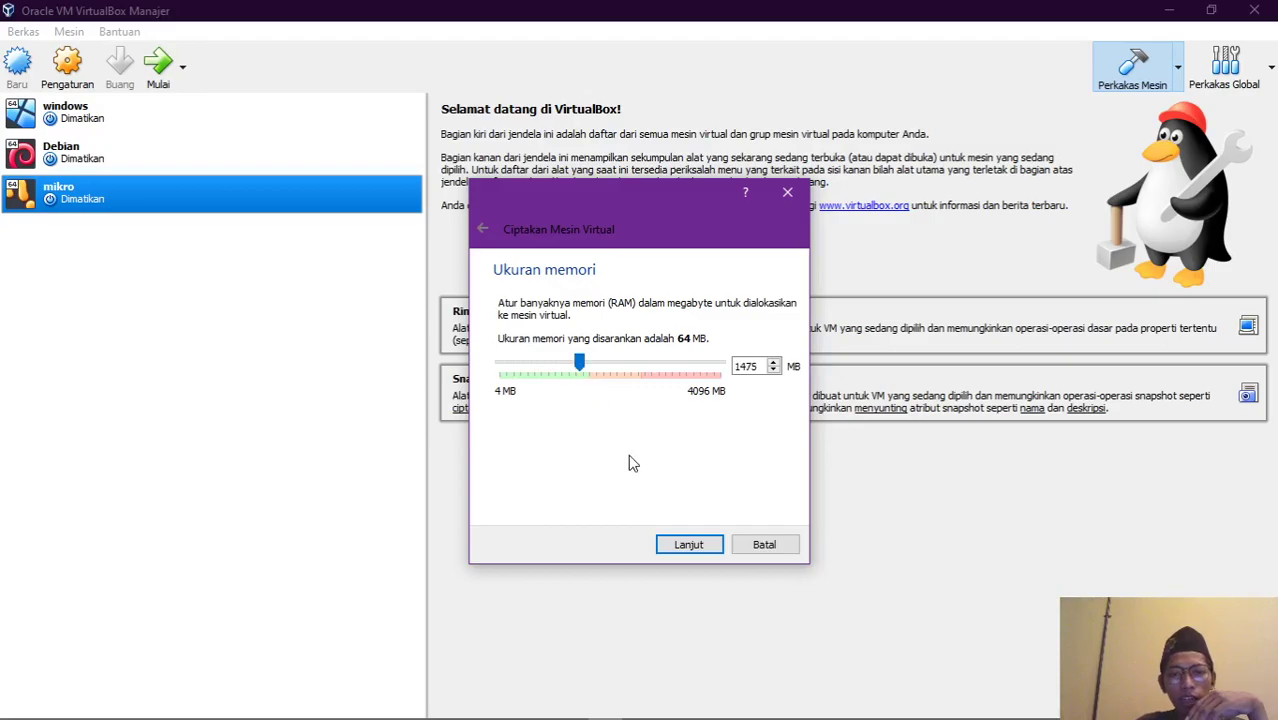
click(690, 545)
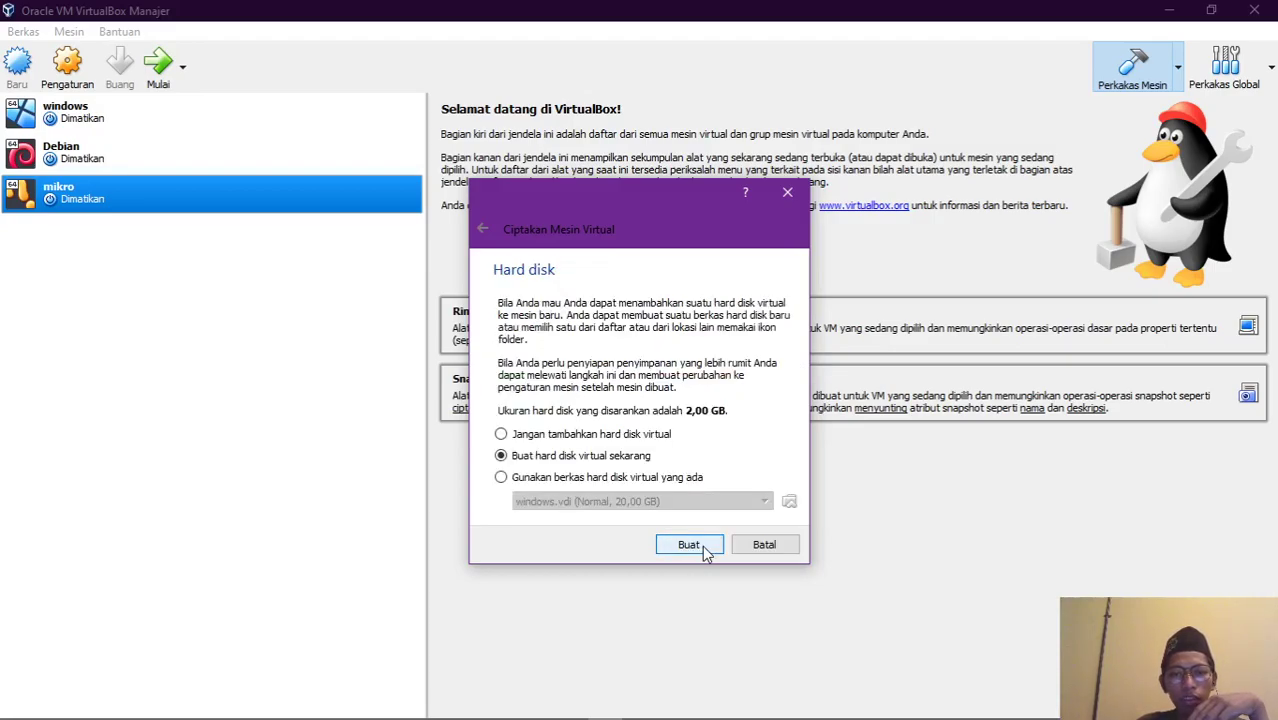
Step: Create a dynamically allocated 2,00 GB VDI hard disk named mikrotik1 for the machine
click(700, 547)
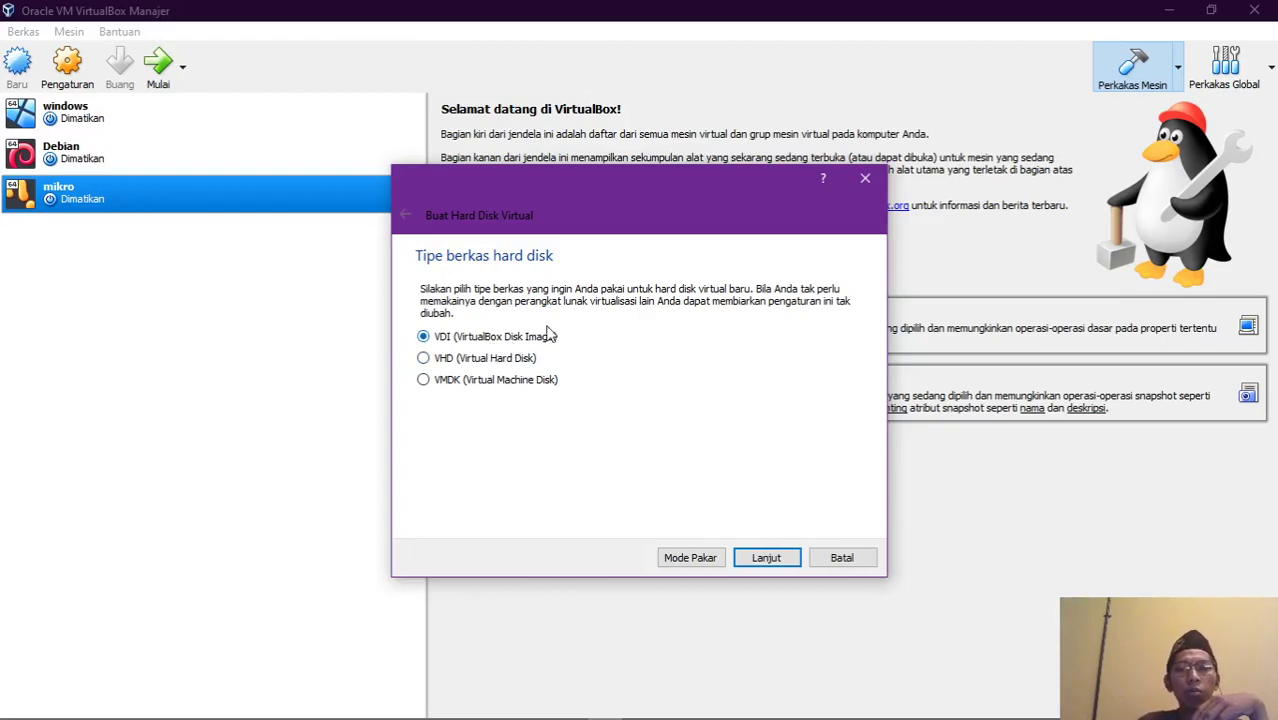
click(767, 558)
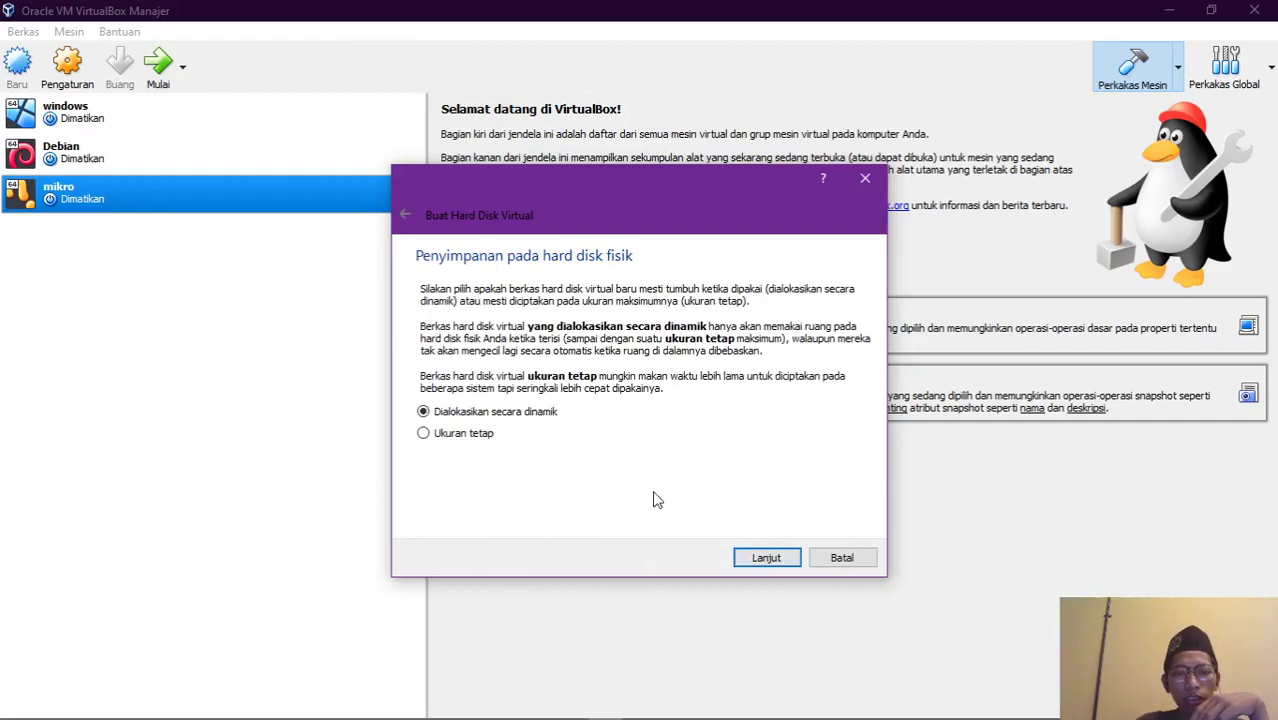
click(777, 558)
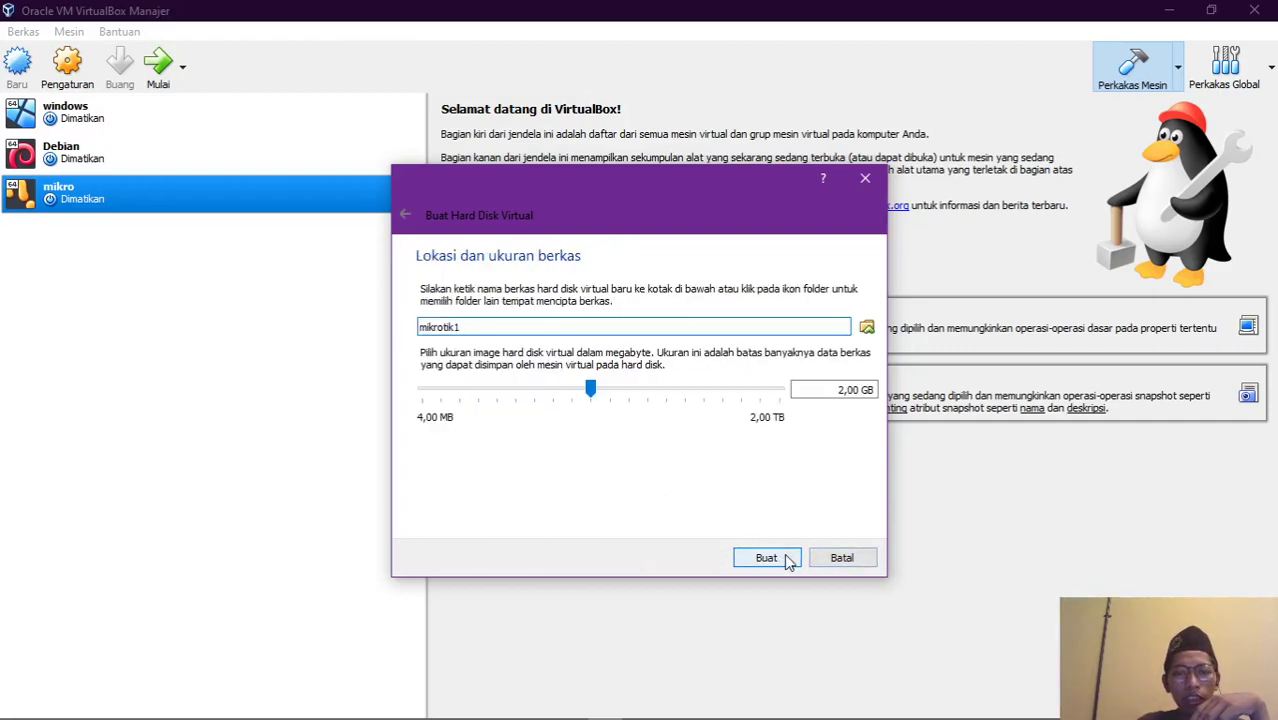
click(787, 560)
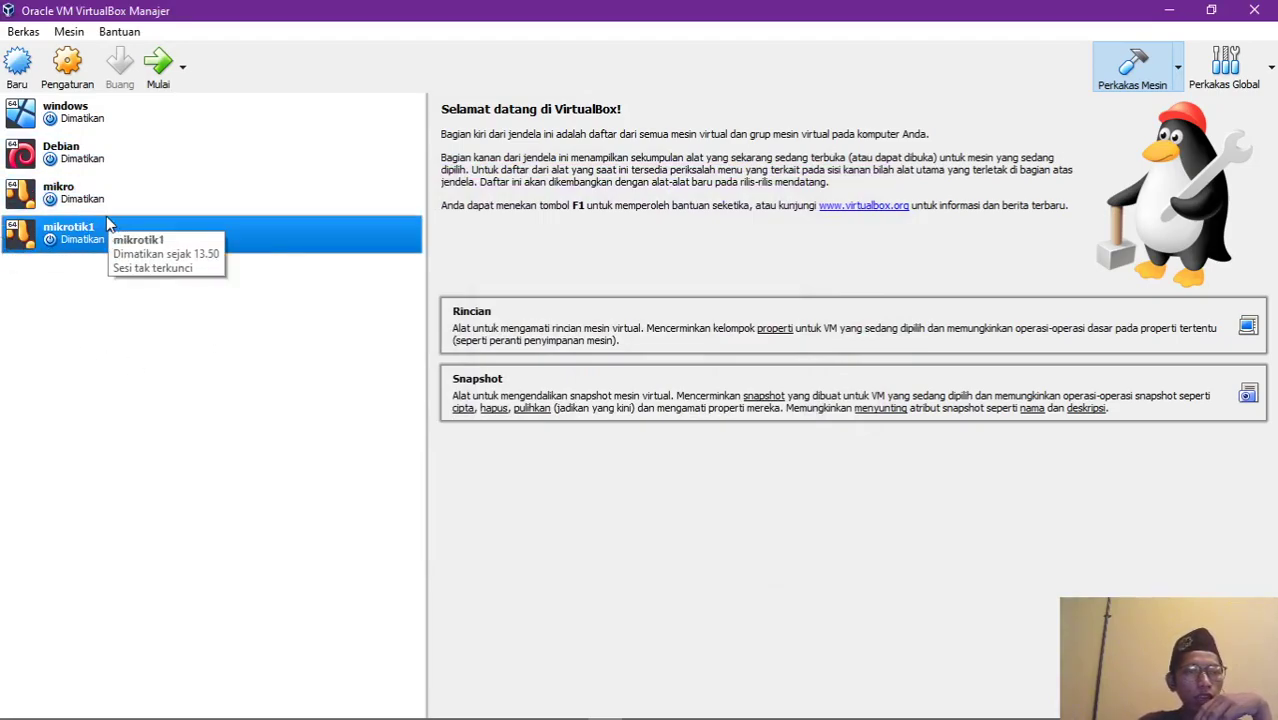
Step: Add an optical drive with mikrotik-7.4.1.iso from the Unduhan folder to mikrotik1's IDE controller
click(72, 88)
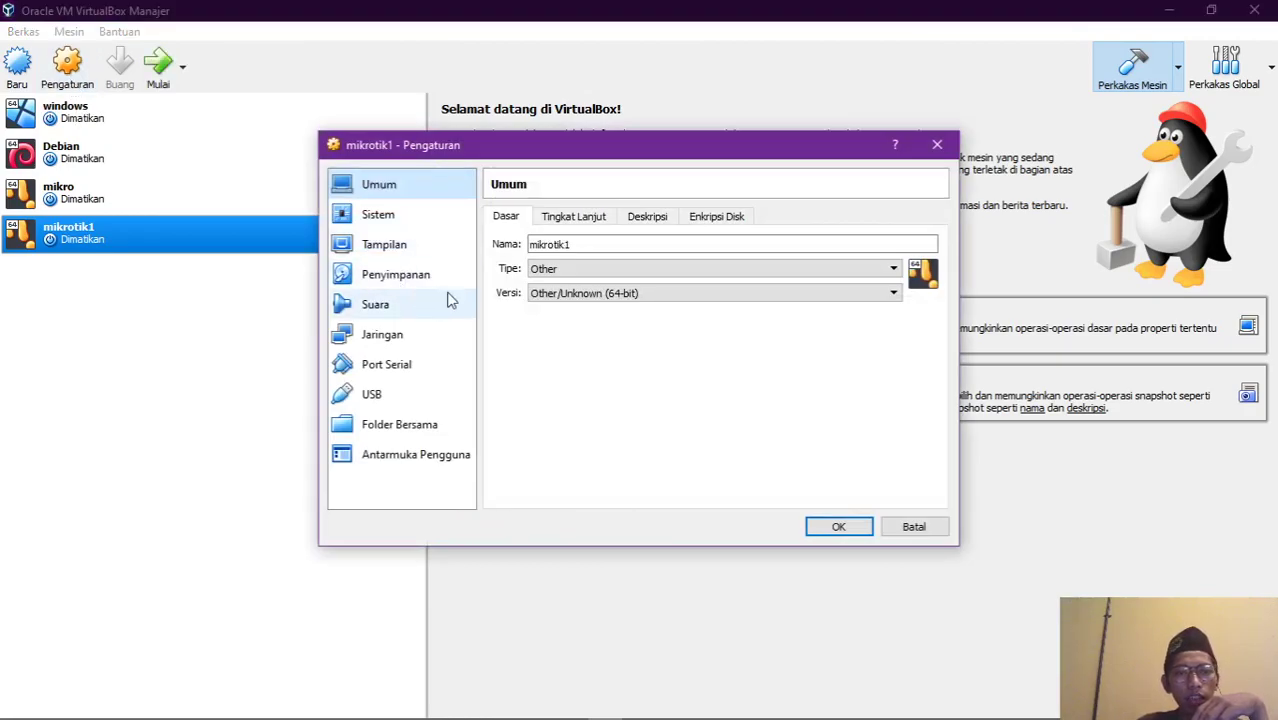
click(418, 280)
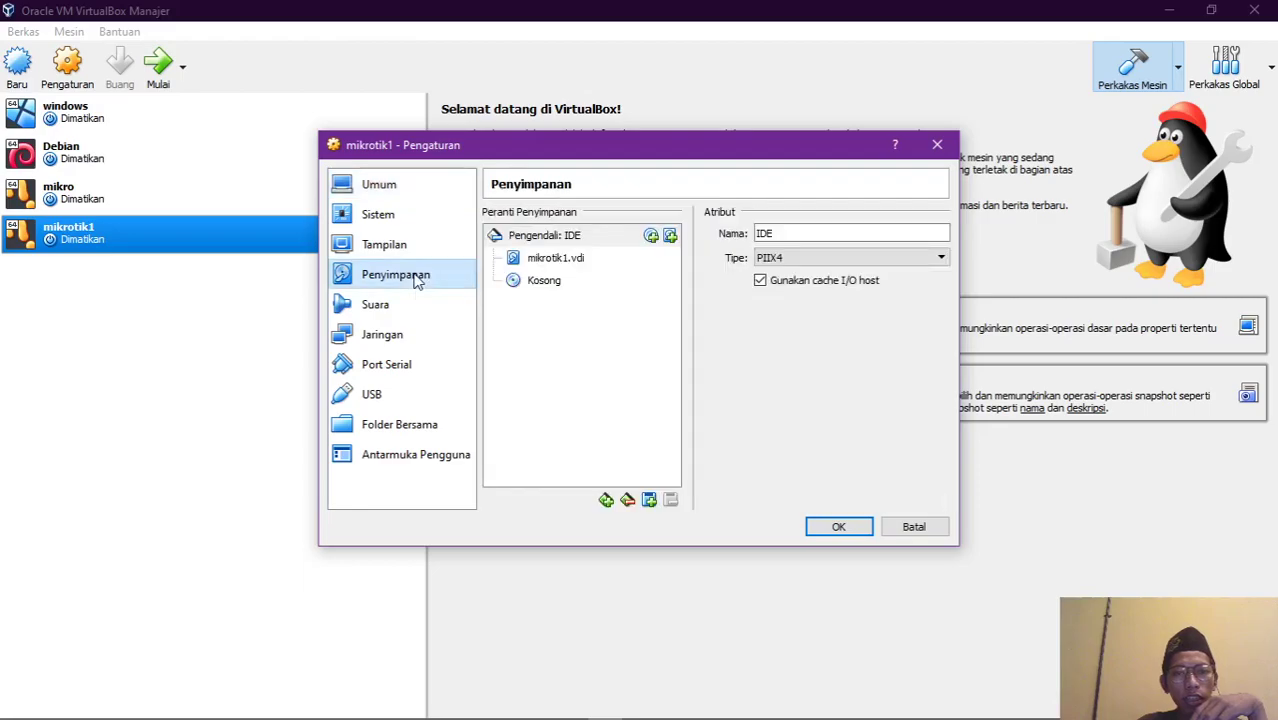
click(651, 236)
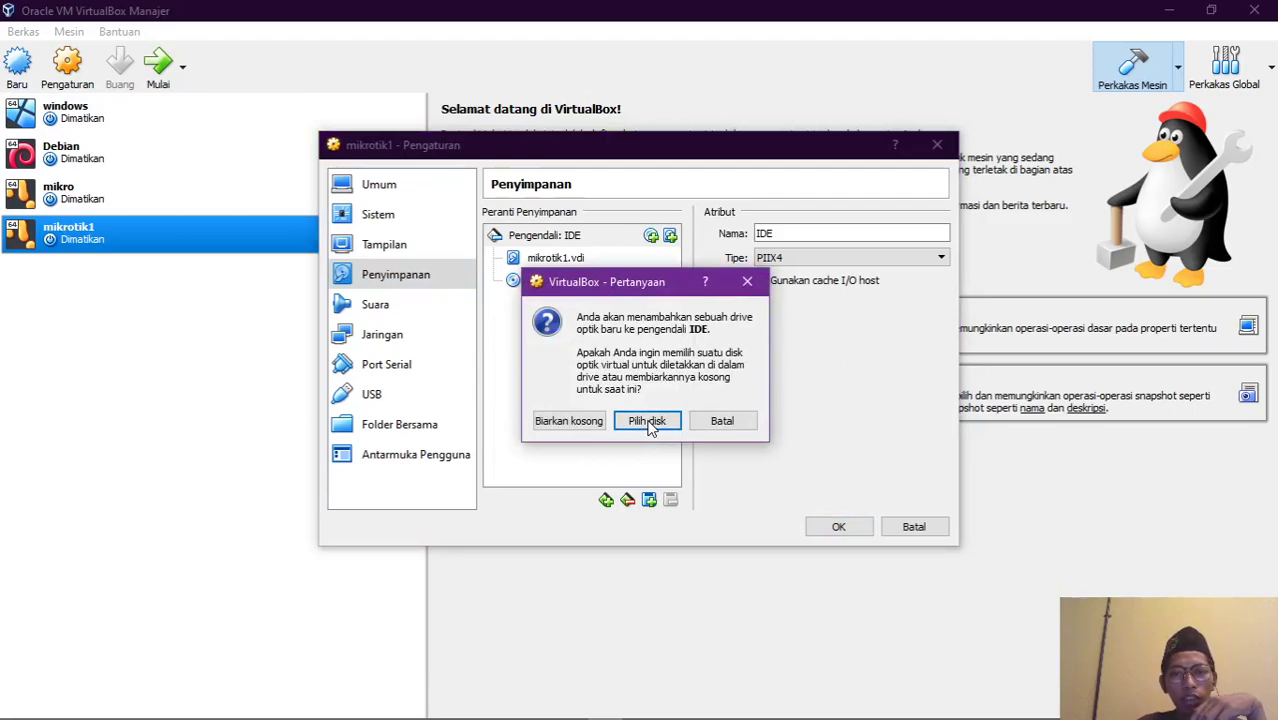
click(647, 421)
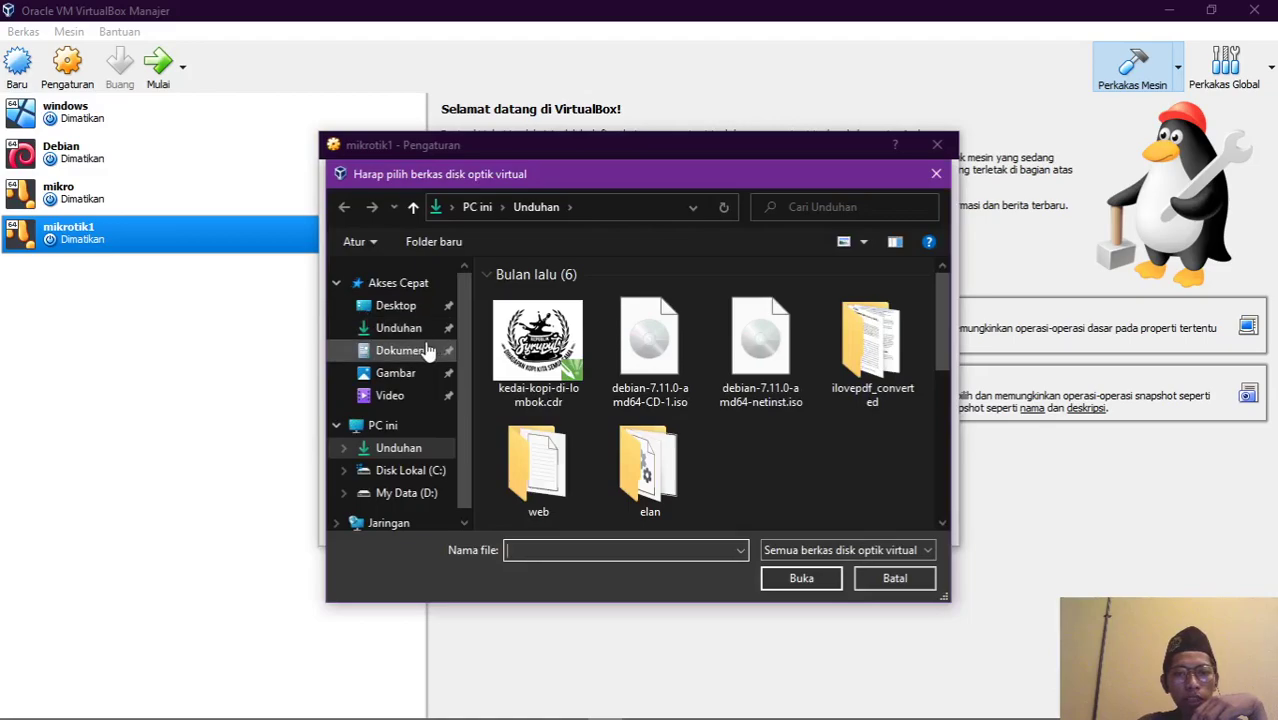
click(419, 335)
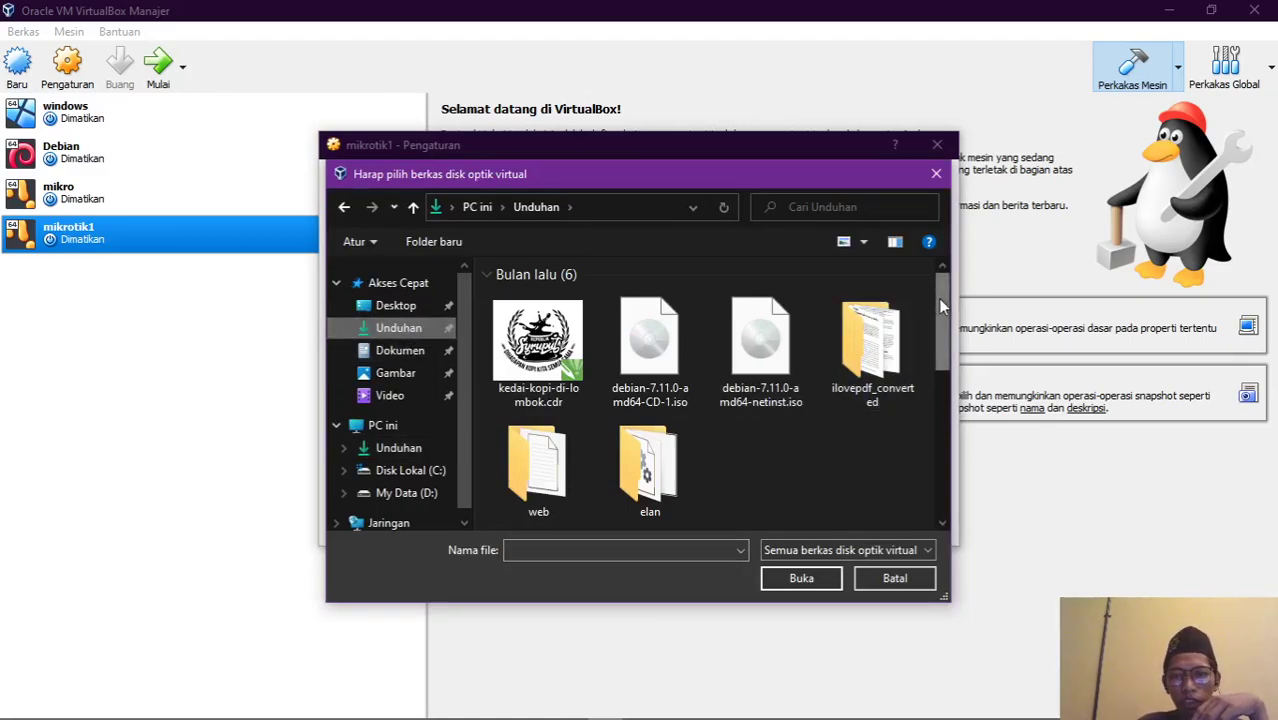
drag(938, 298, 937, 396)
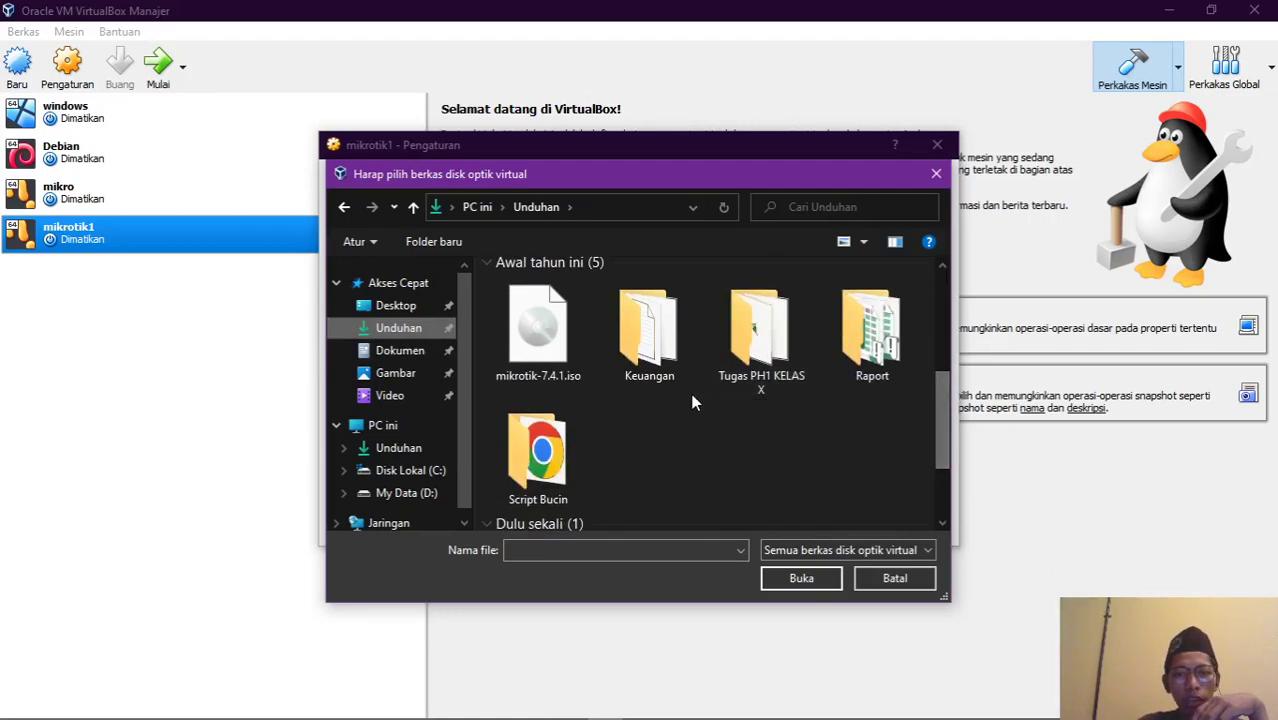
click(557, 358)
click(712, 460)
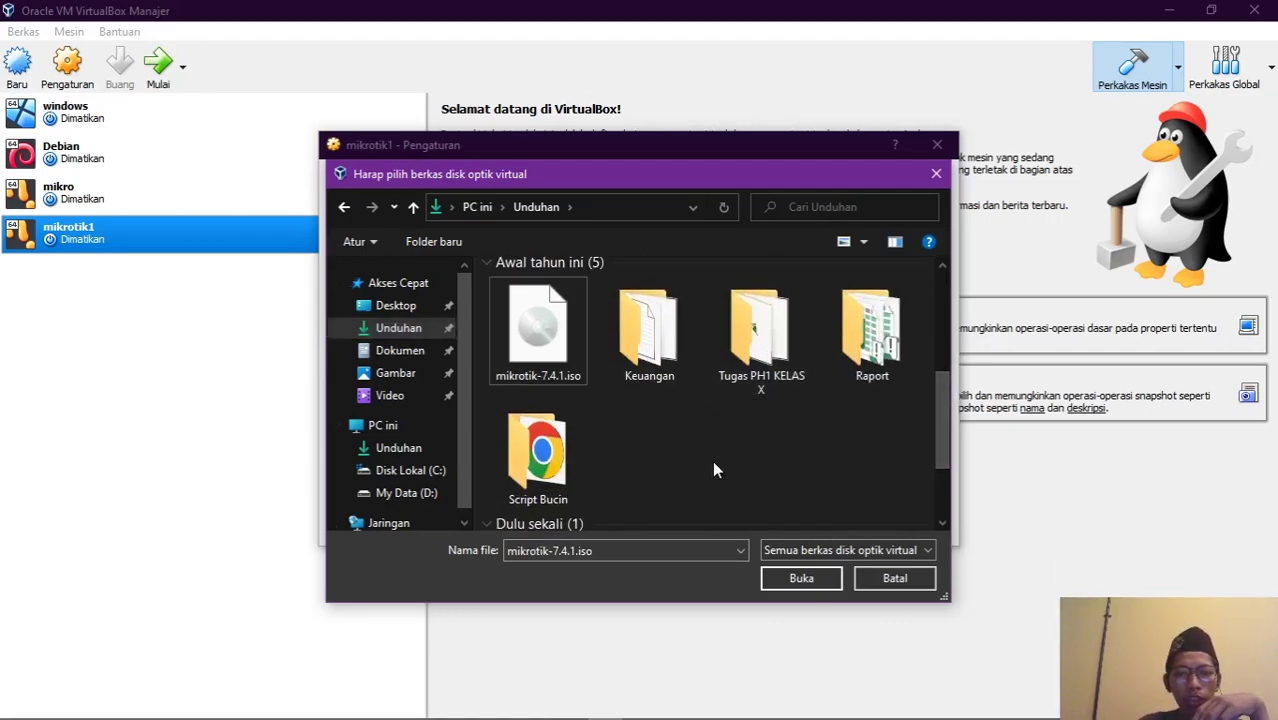
click(555, 370)
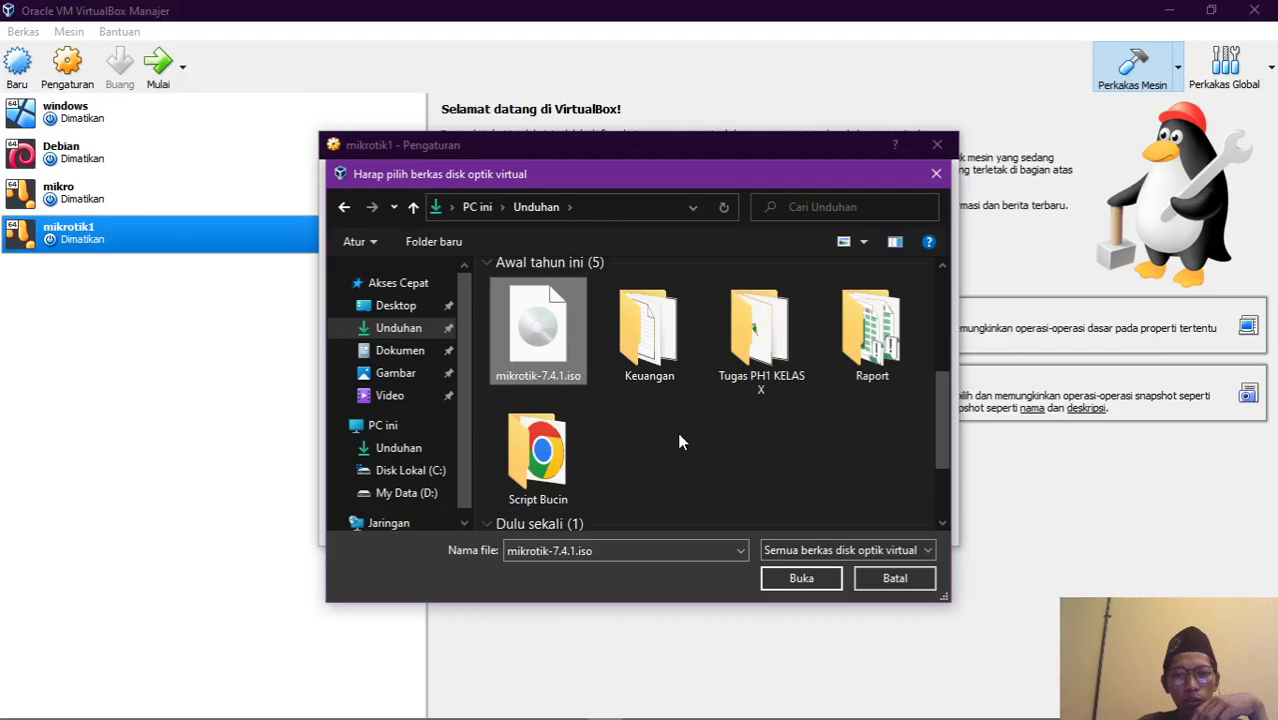
click(801, 578)
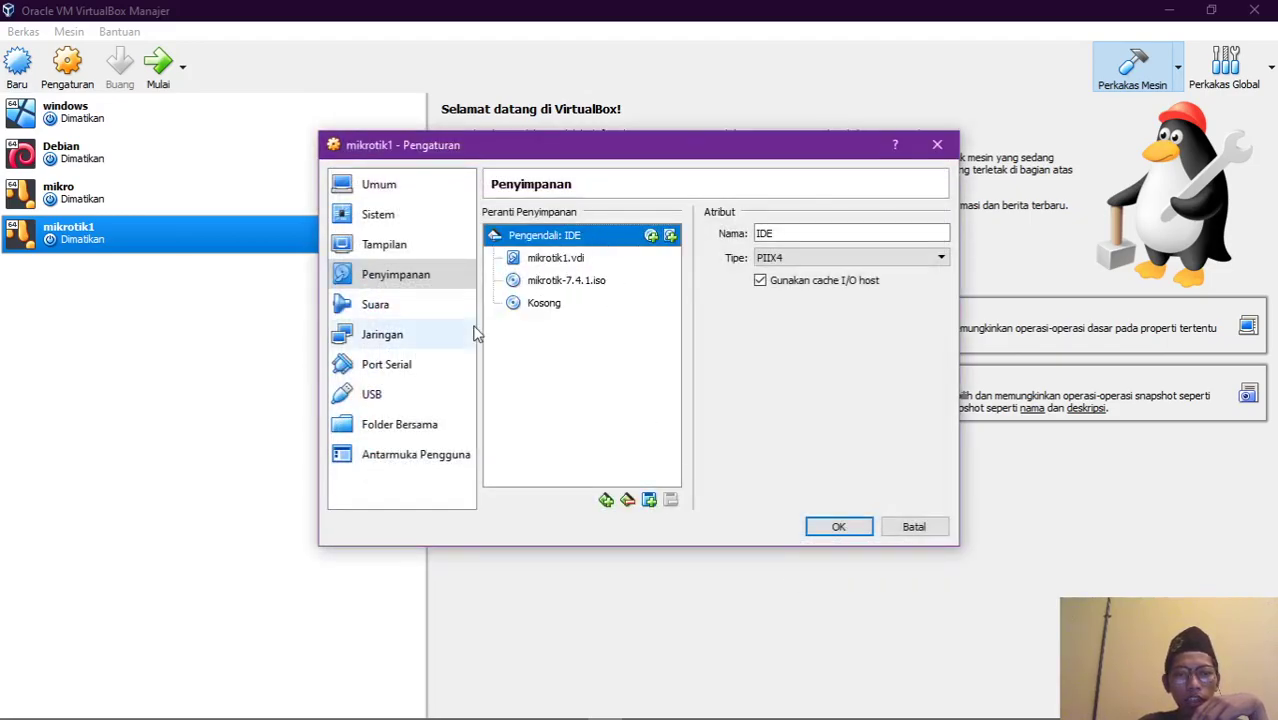
Step: Attach mikrotik1's network adapter 1 to a bridged adapter using the Qualcomm Atheros AR9485WB-EG Wireless Network Adapter
click(395, 347)
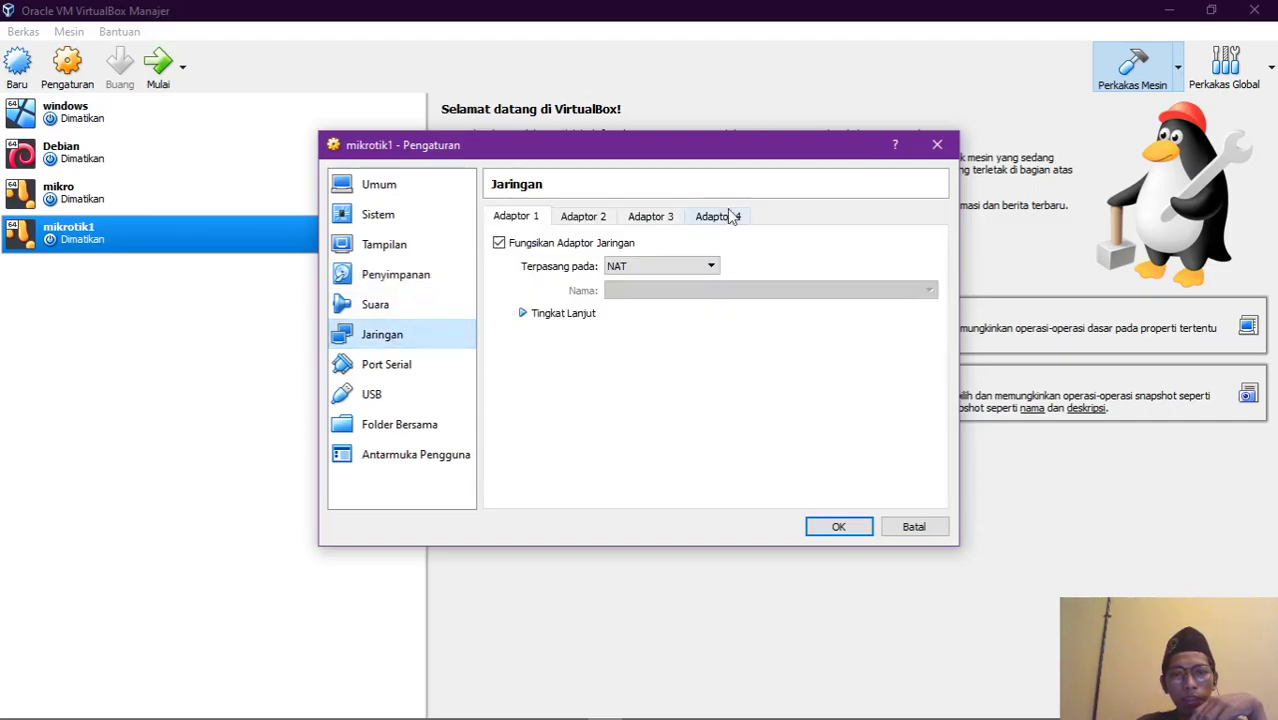
click(632, 266)
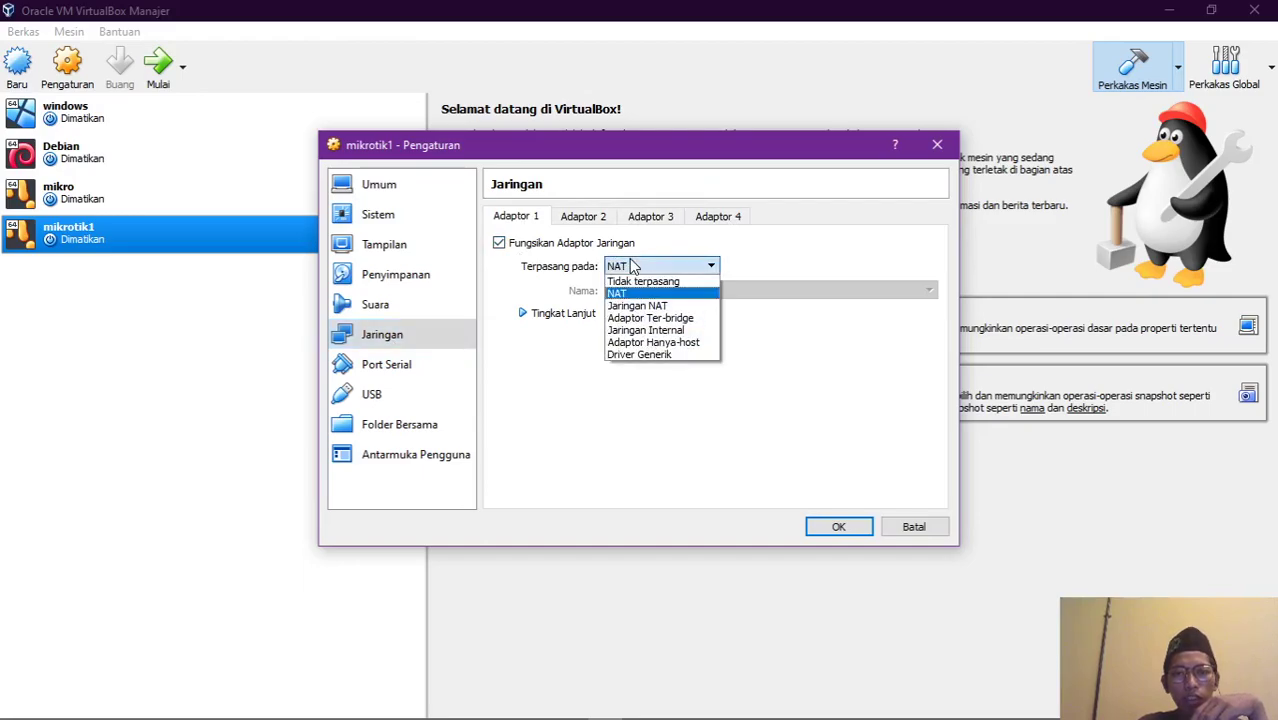
click(663, 318)
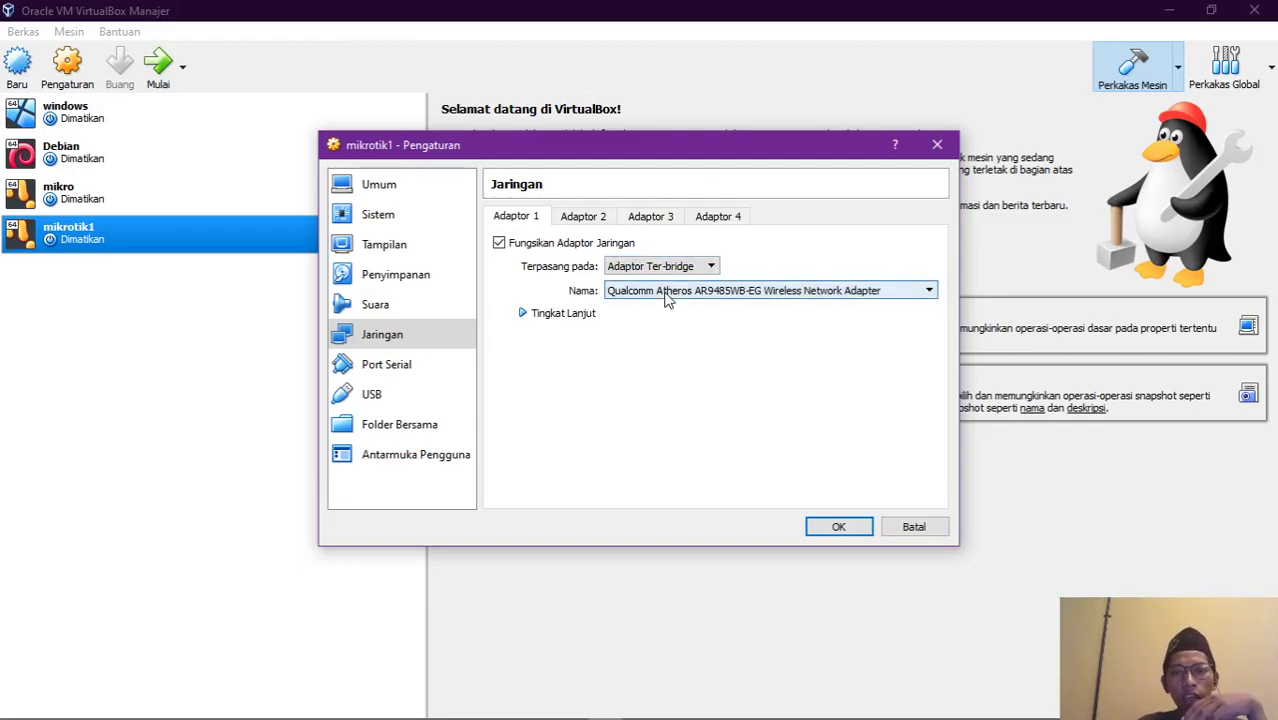
click(665, 292)
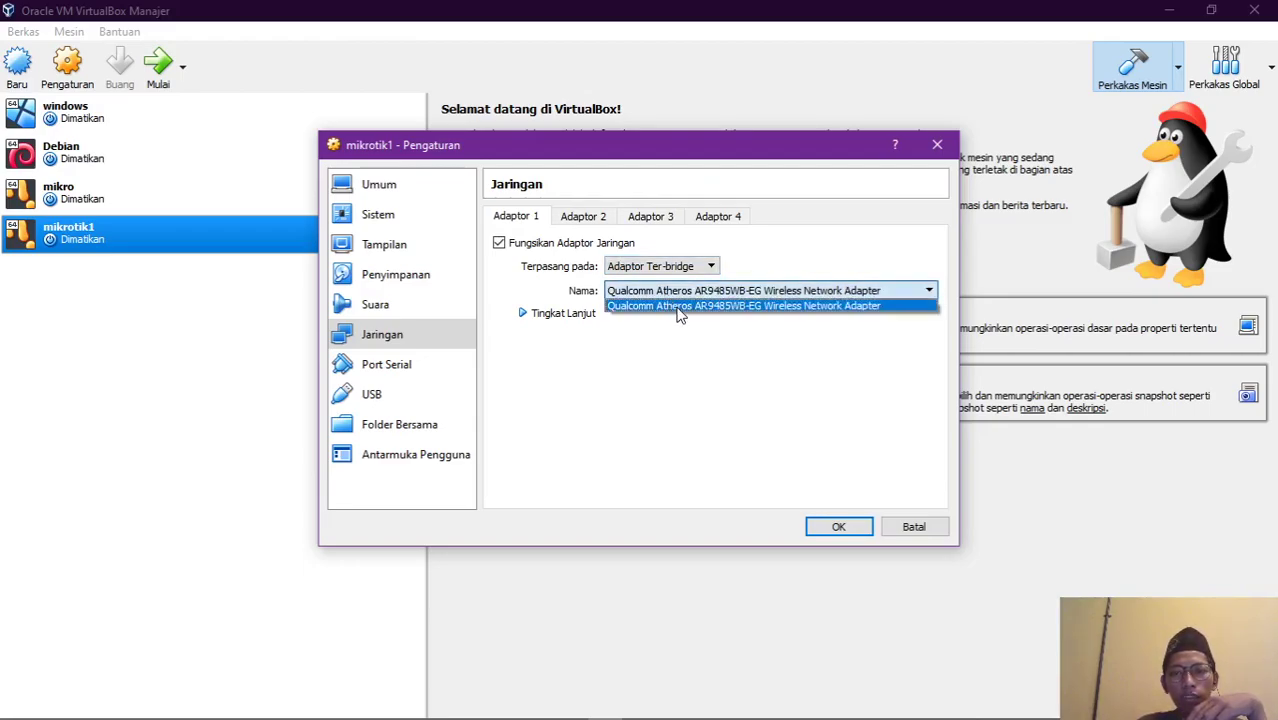
click(679, 316)
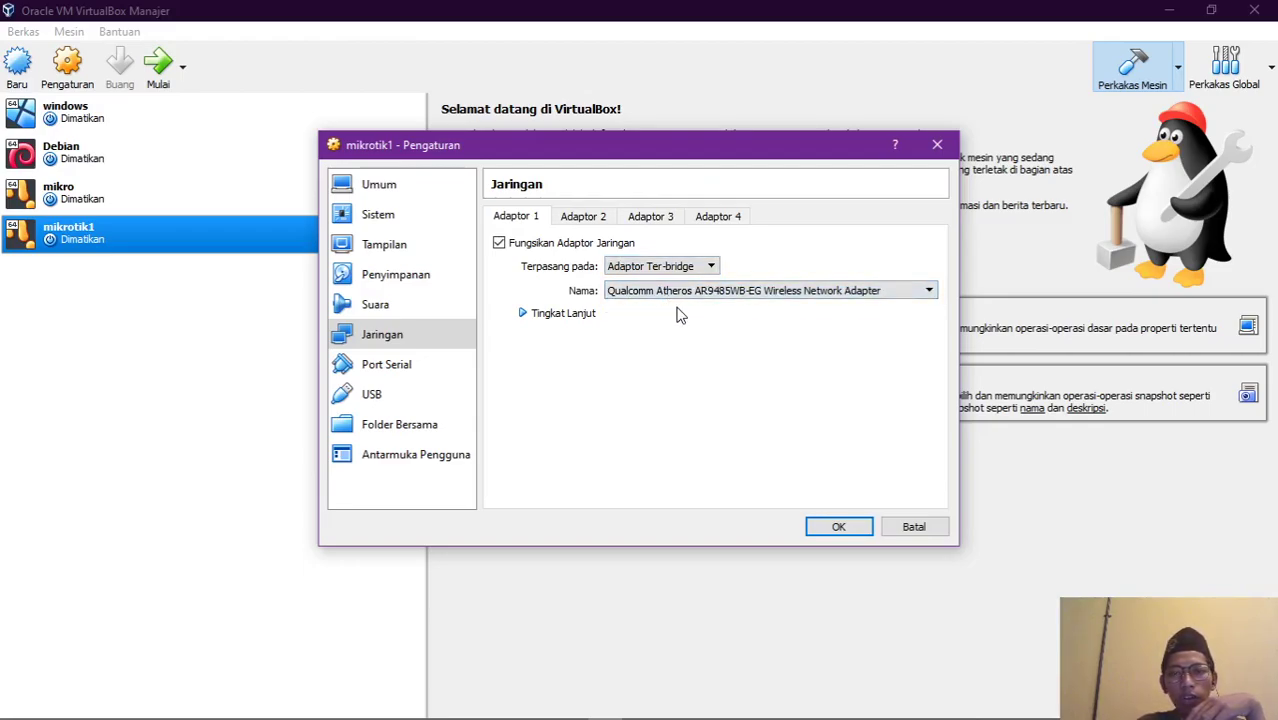
Step: Enable network adapter 2 on mikrotik1 and attach it to NAT
click(599, 218)
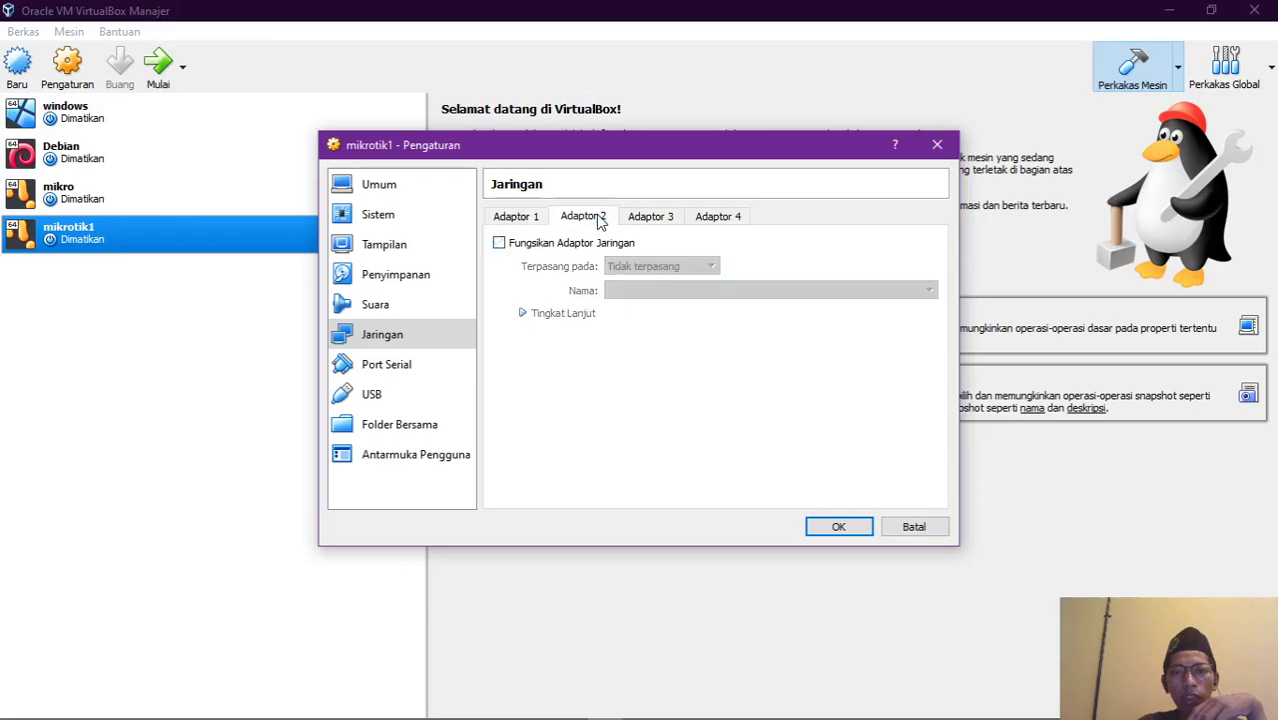
click(499, 243)
click(641, 268)
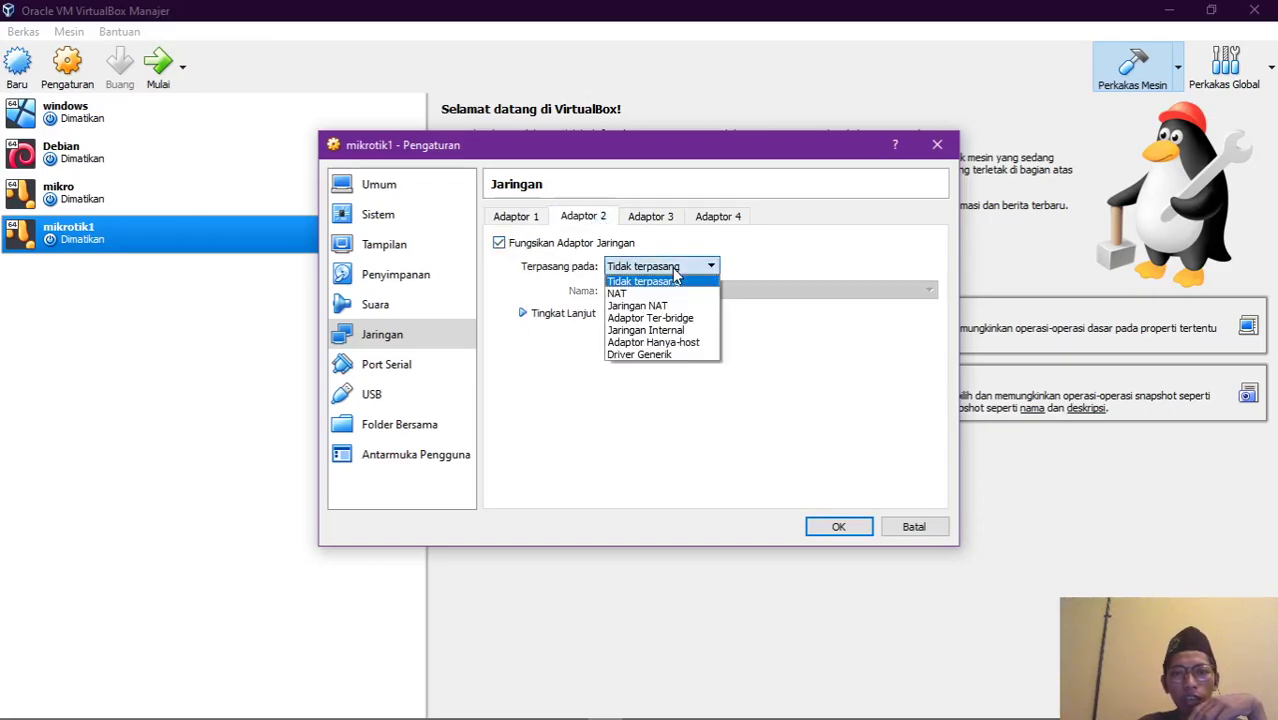
click(630, 294)
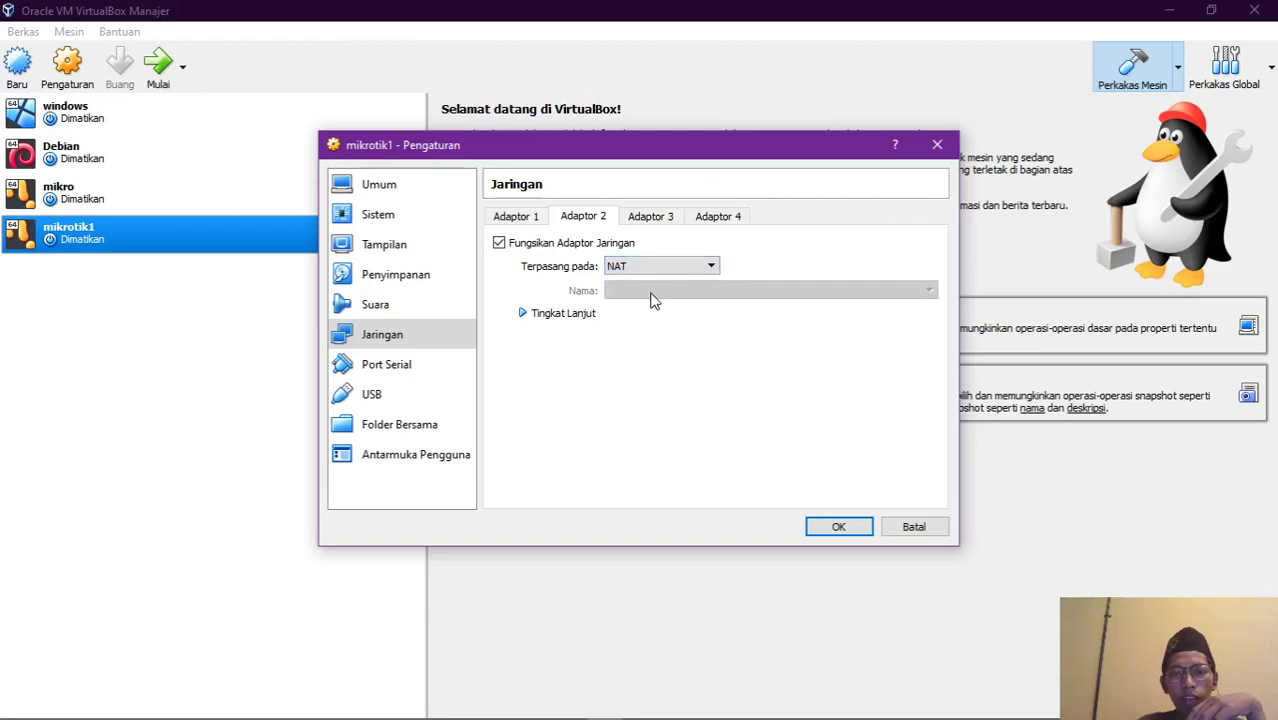
click(654, 266)
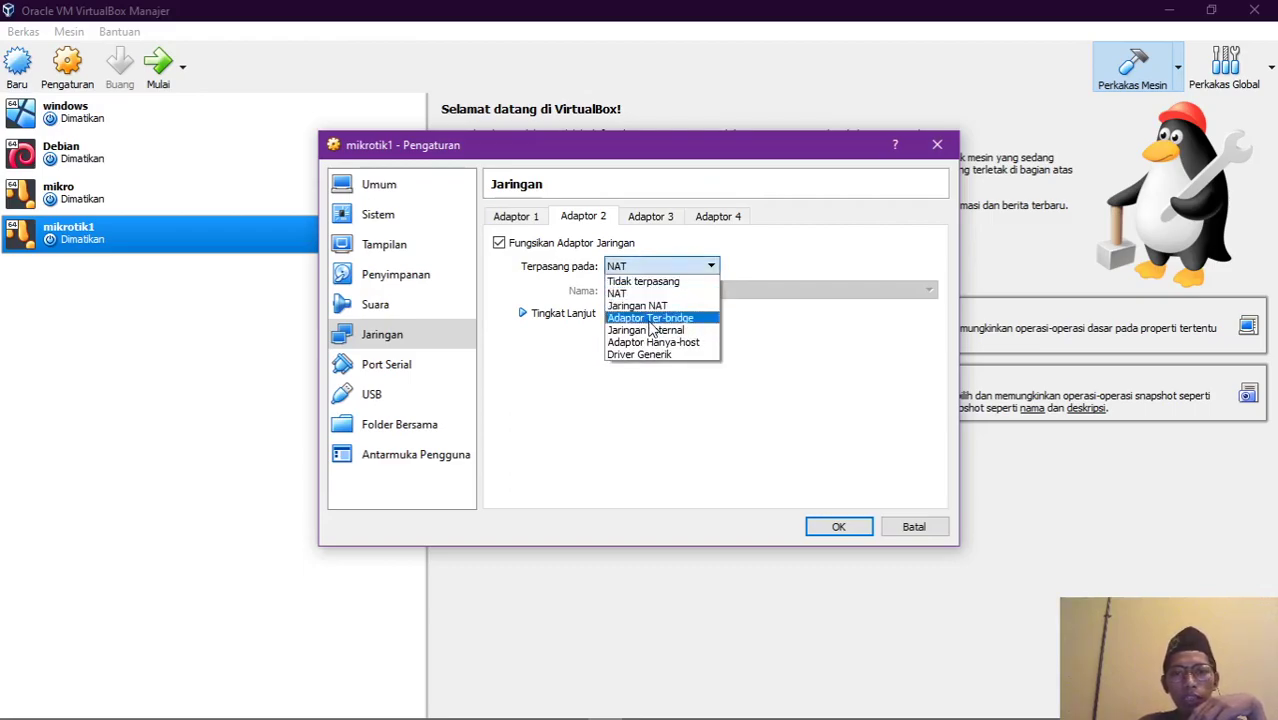
click(650, 322)
click(650, 291)
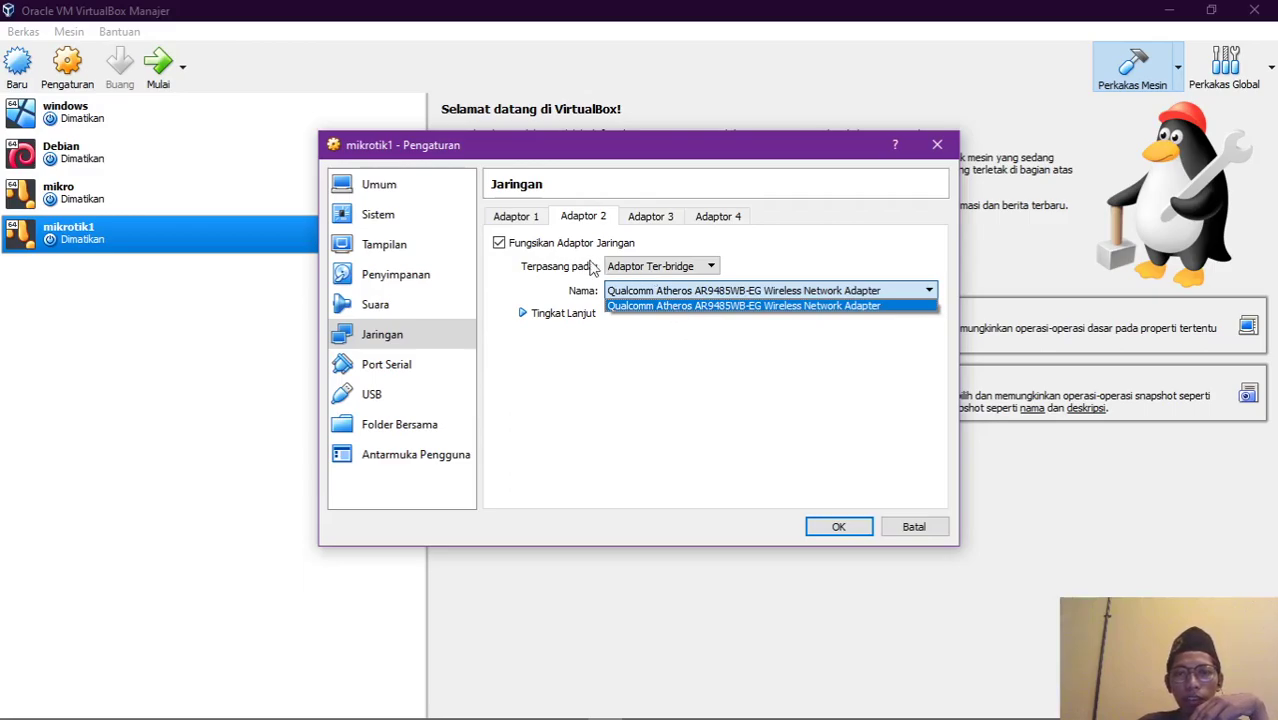
click(673, 267)
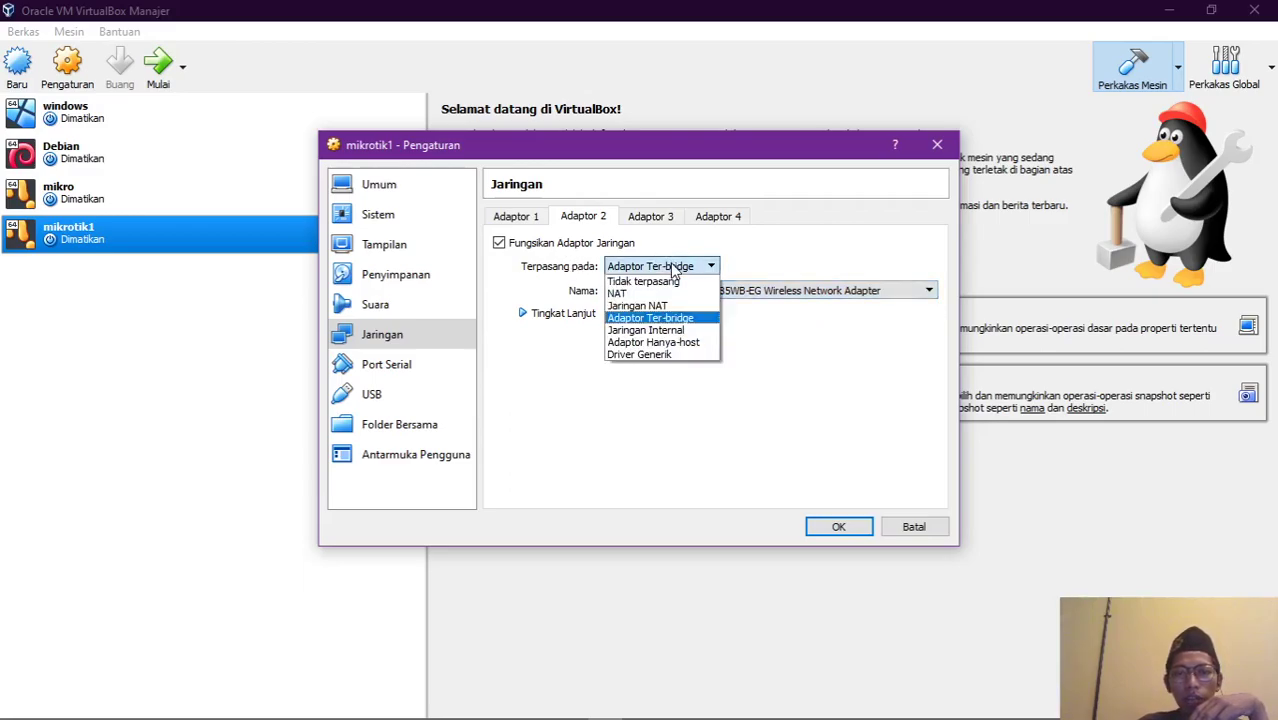
click(622, 294)
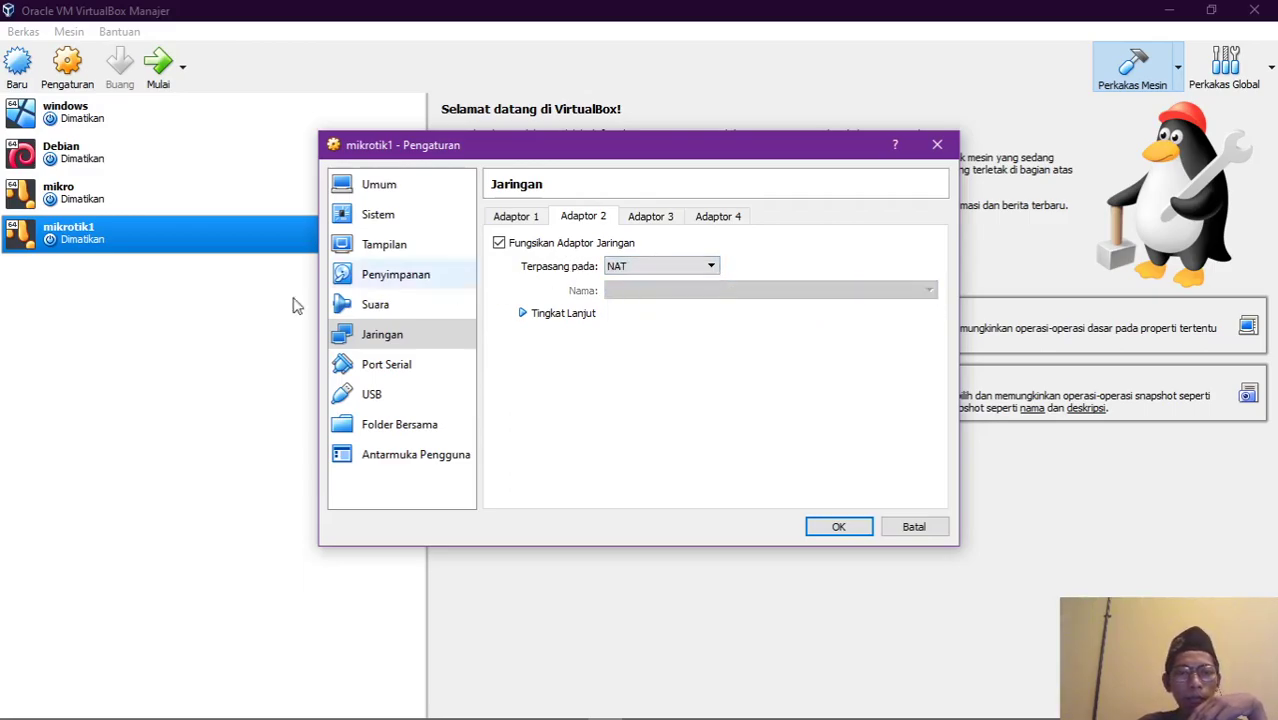
Step: Review mikrotik1's general settings and save the machine's configuration
click(528, 218)
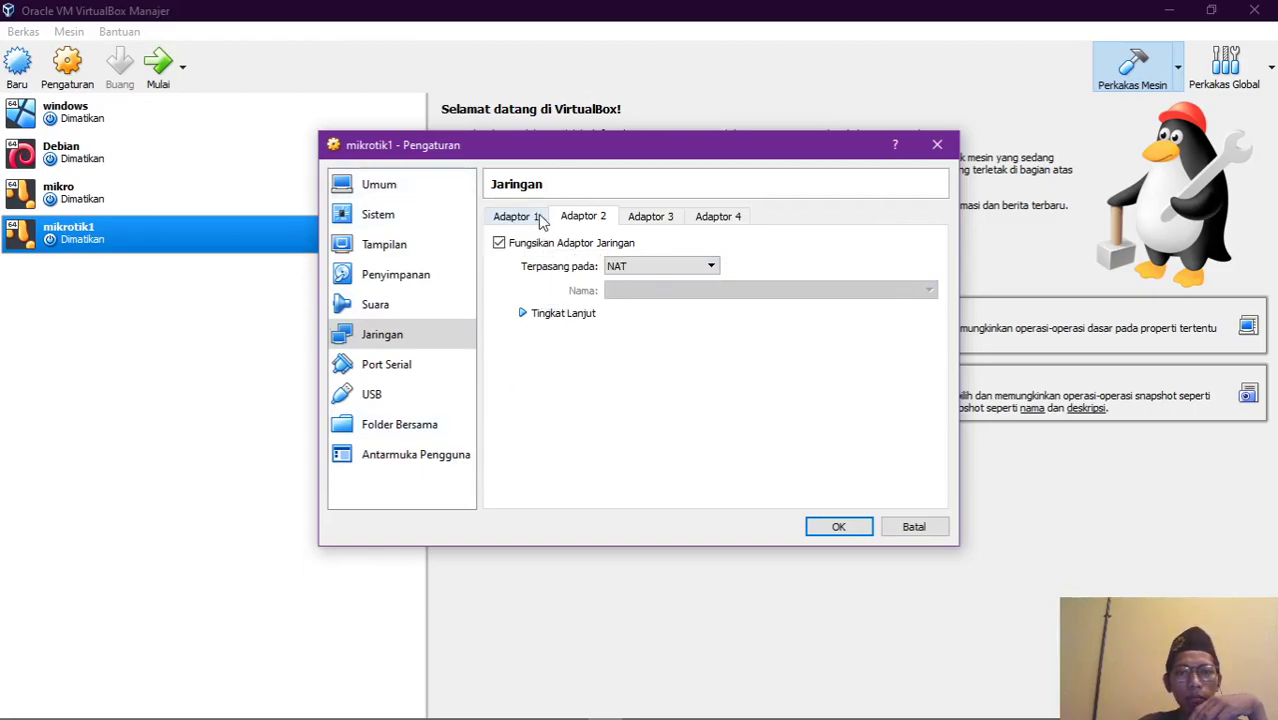
click(405, 215)
click(402, 192)
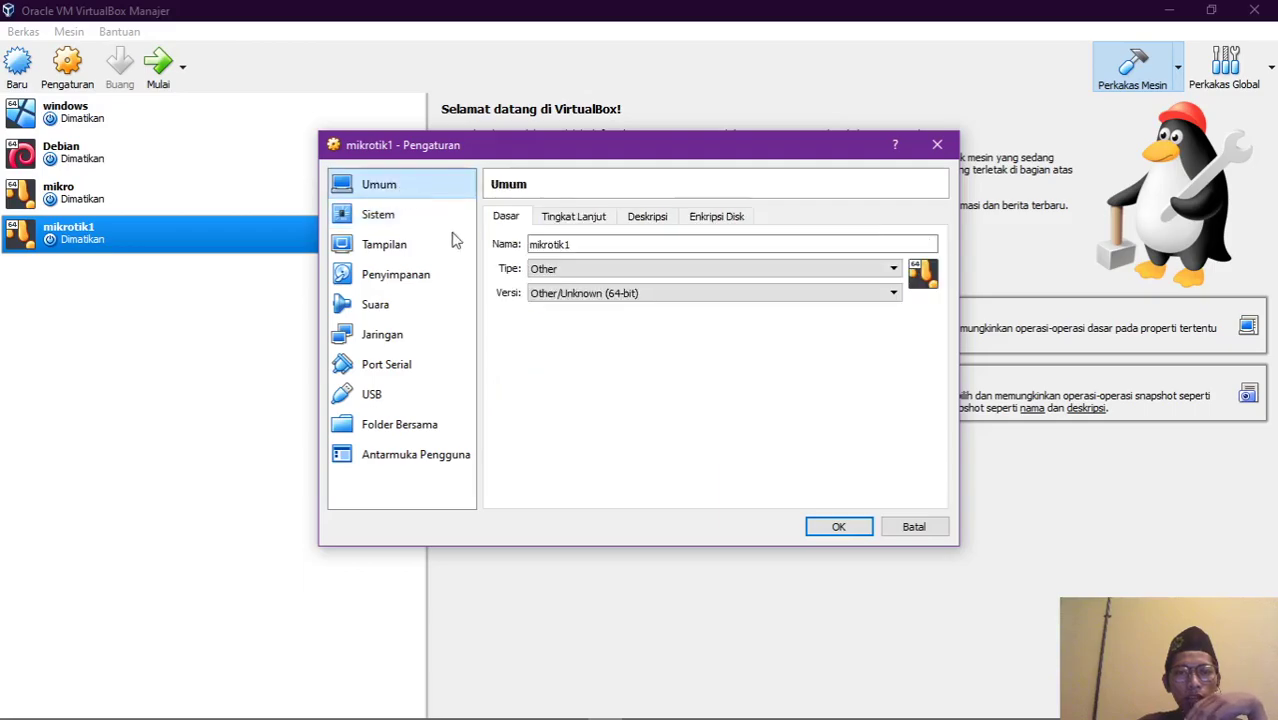
click(843, 527)
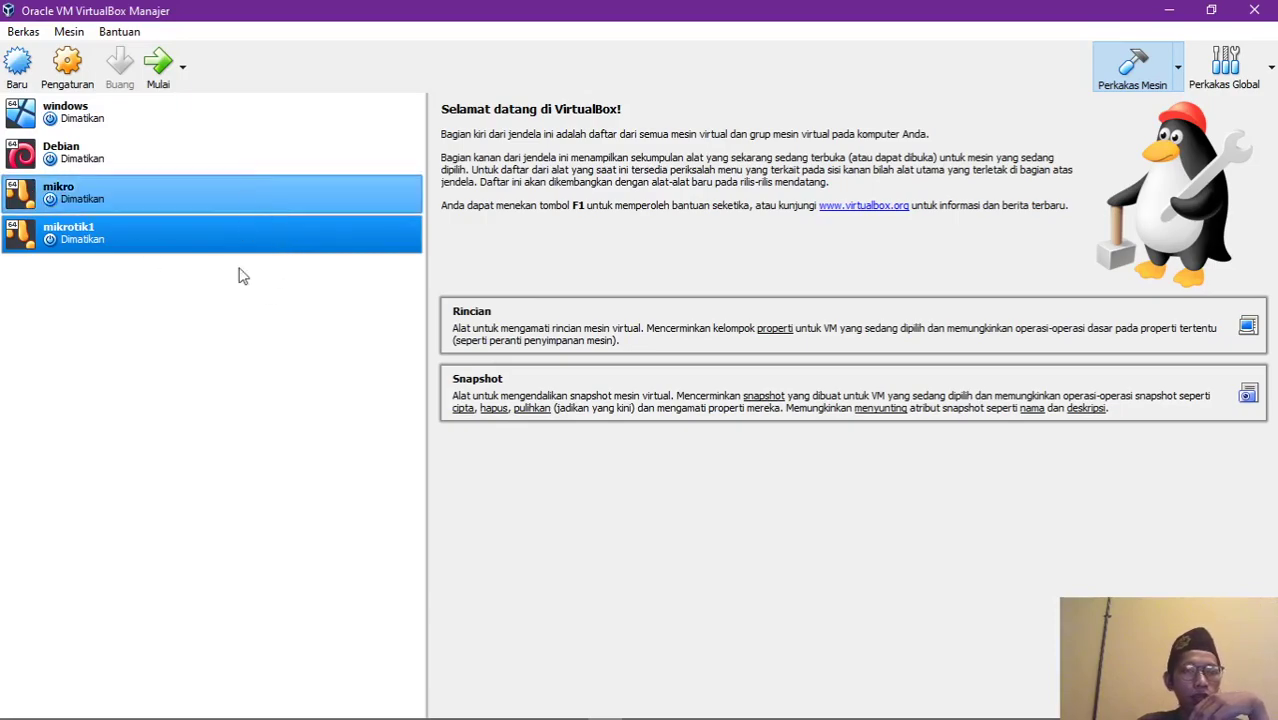
Step: Start the mikrotik1 virtual machine and bring its console window to the front
mouse_move(537, 708)
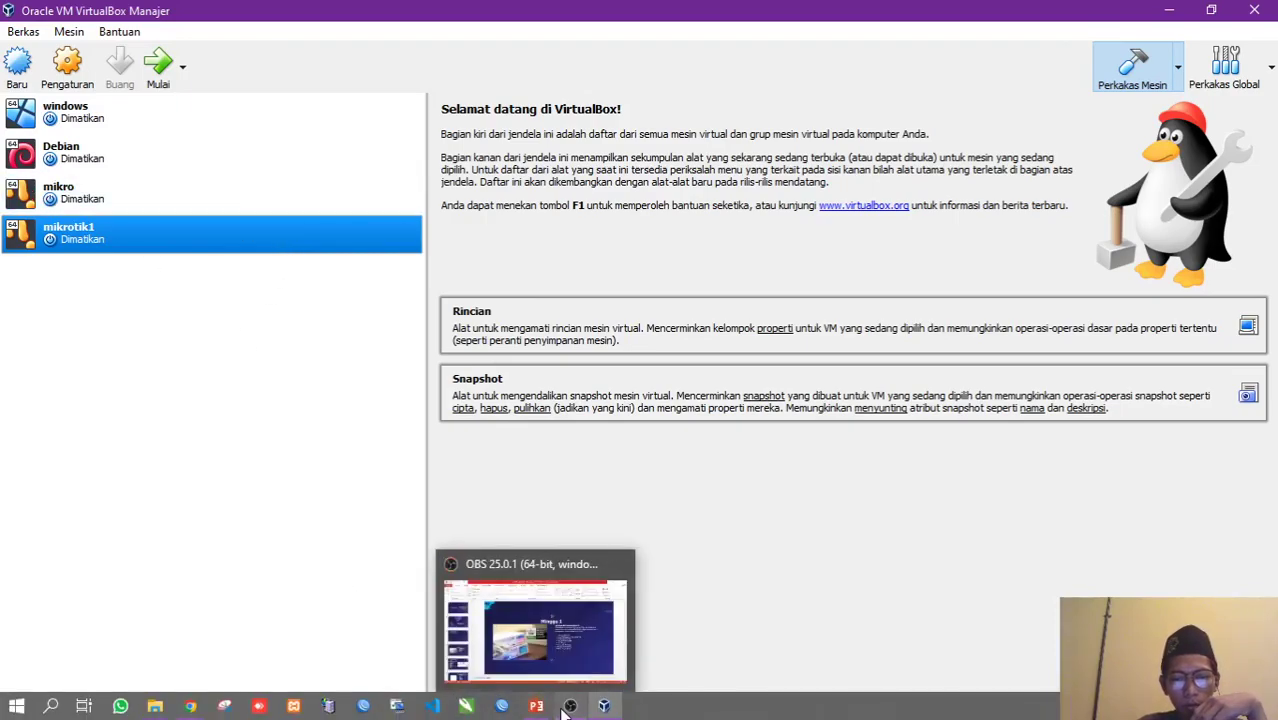
mouse_move(564, 657)
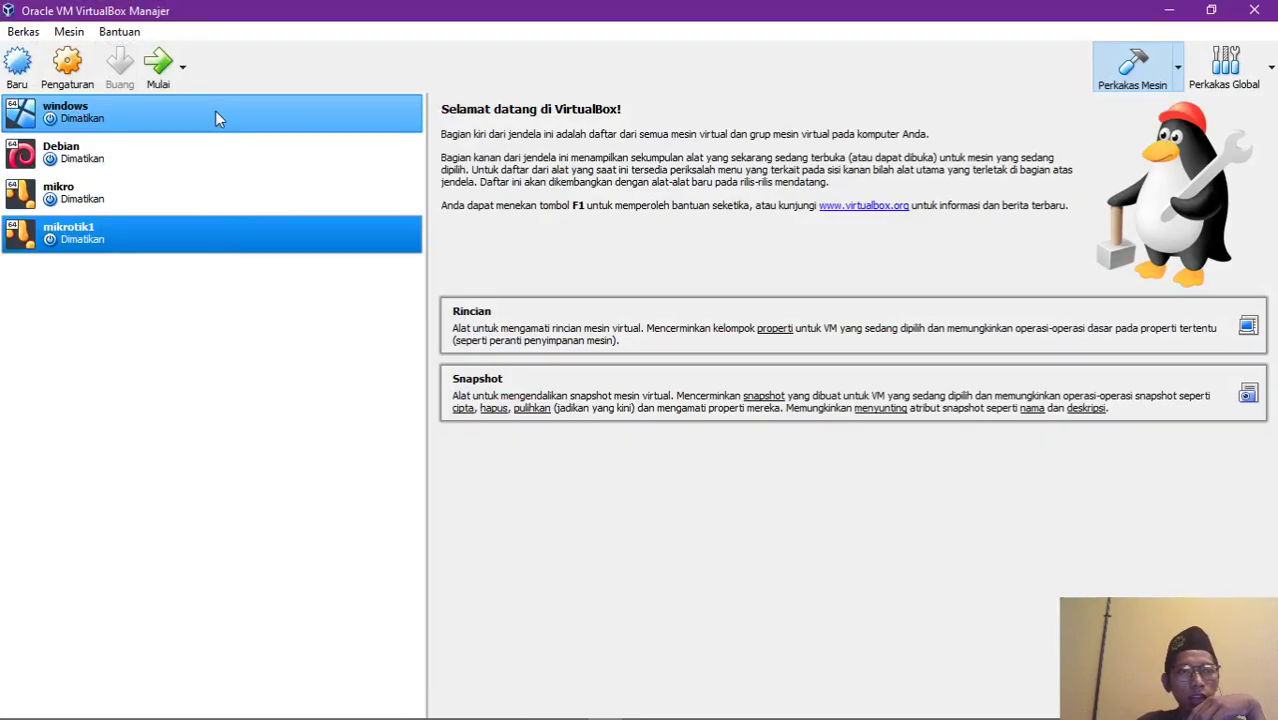
click(162, 80)
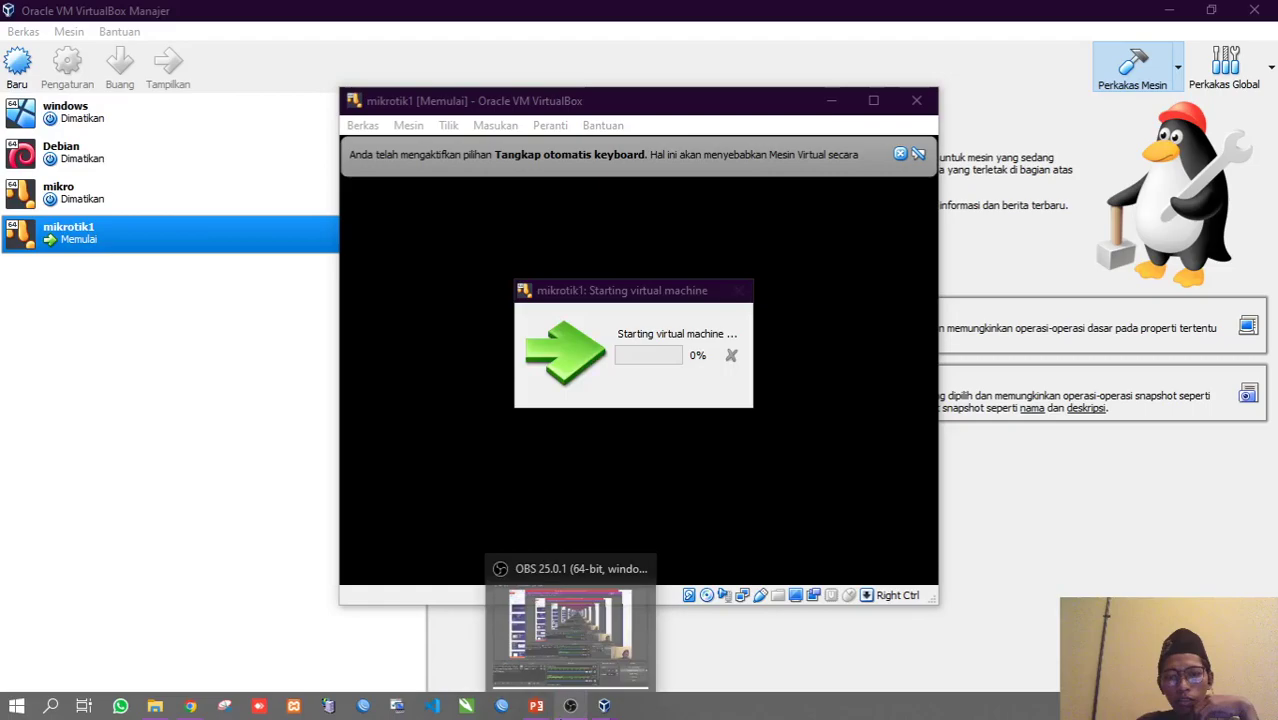
click(570, 706)
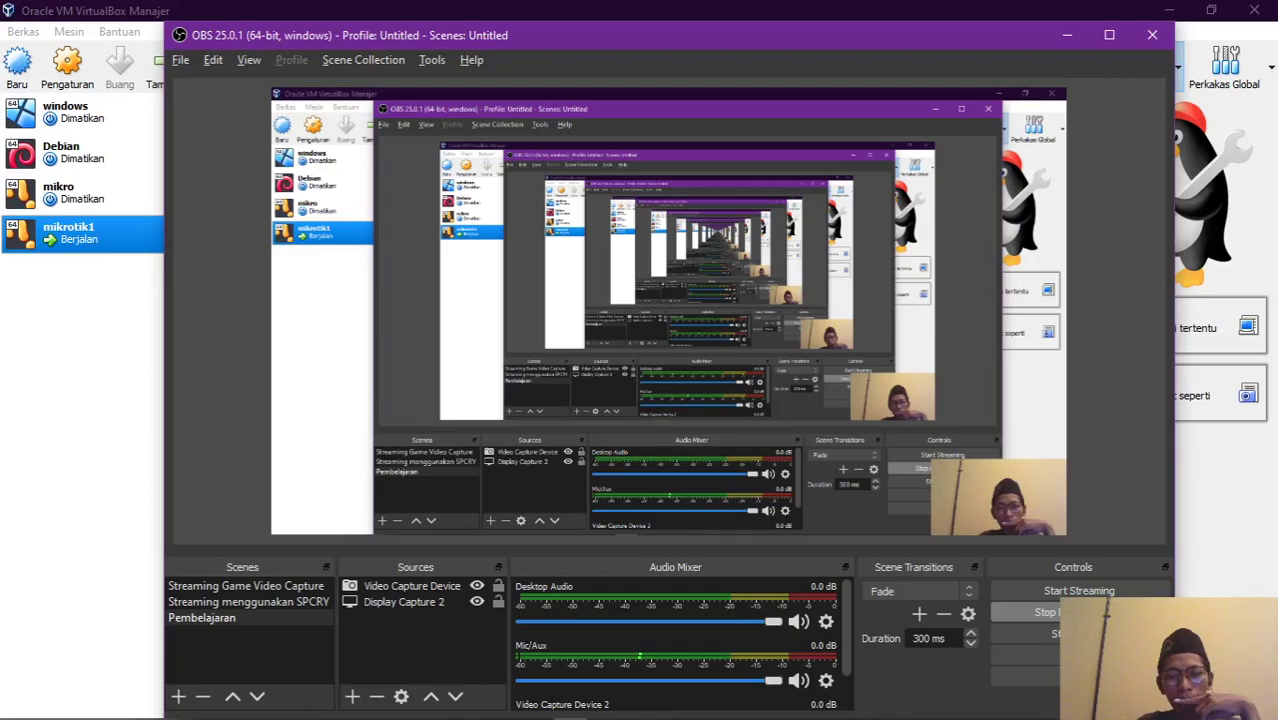
click(1232, 483)
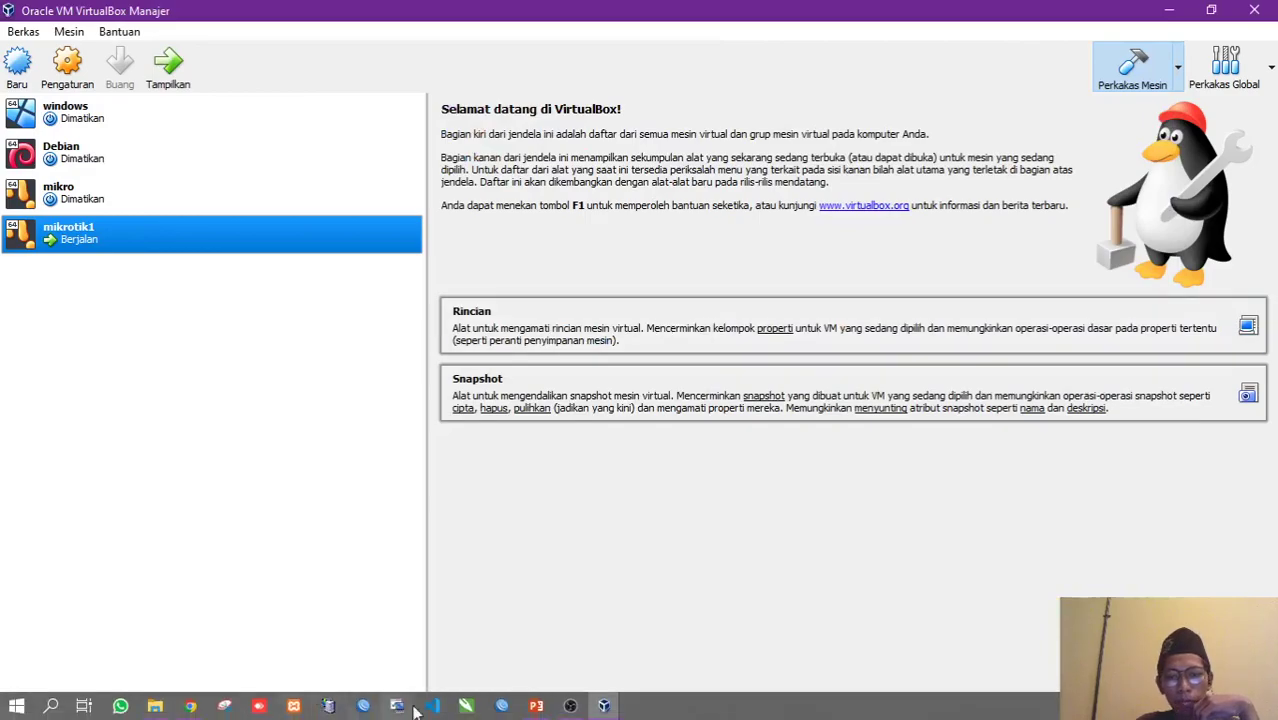
mouse_move(604, 708)
click(671, 625)
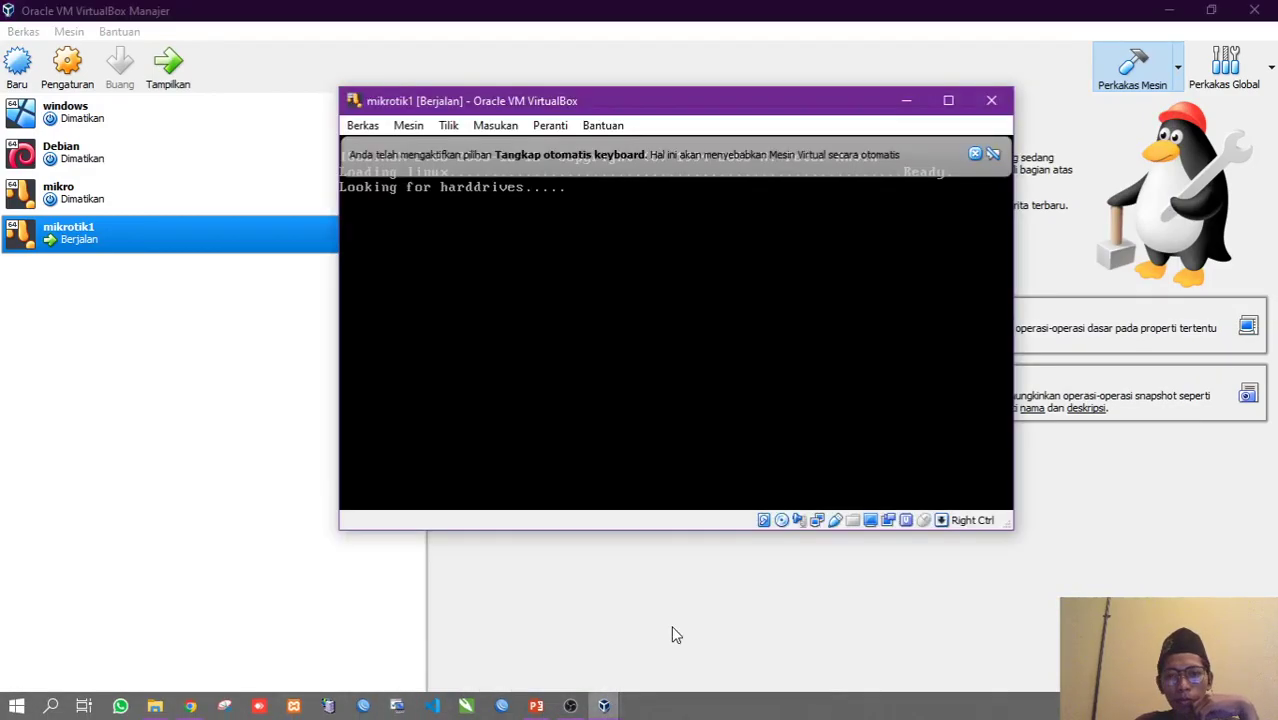
Step: Dismiss the keyboard-capture notice and install the system package locally, agreeing to erase the disk /dev/sda
click(975, 156)
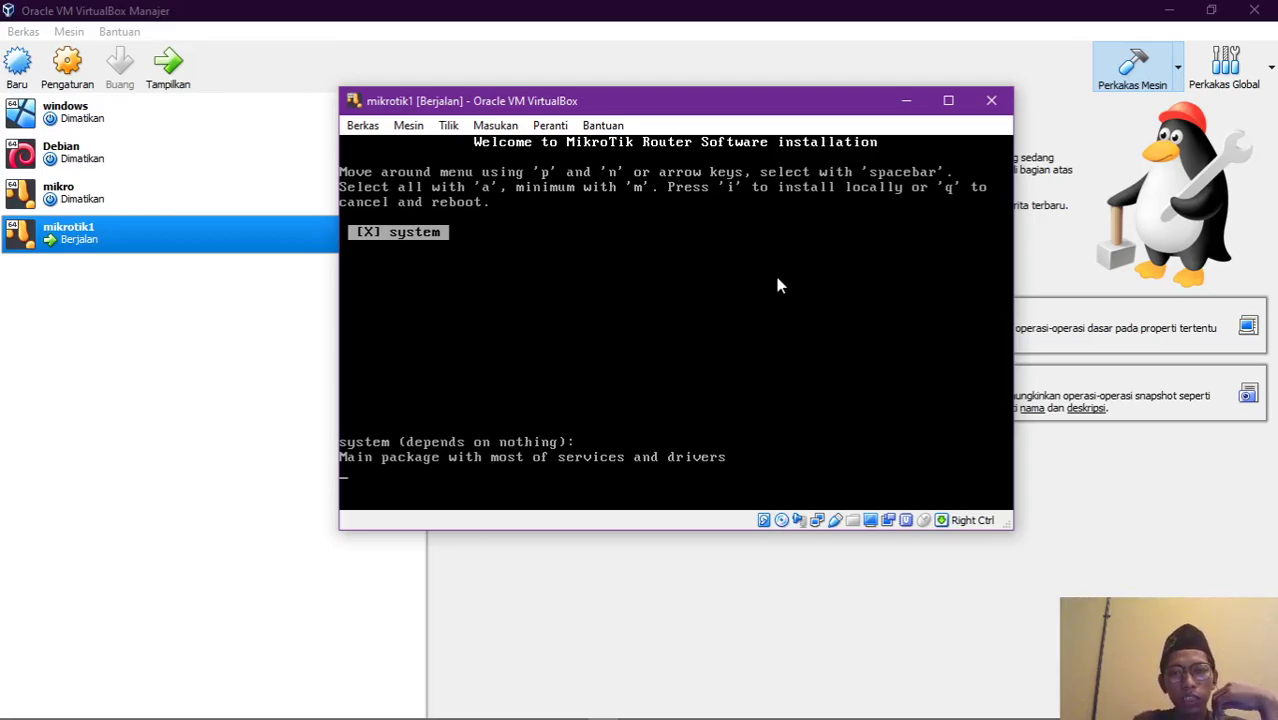
key(i)
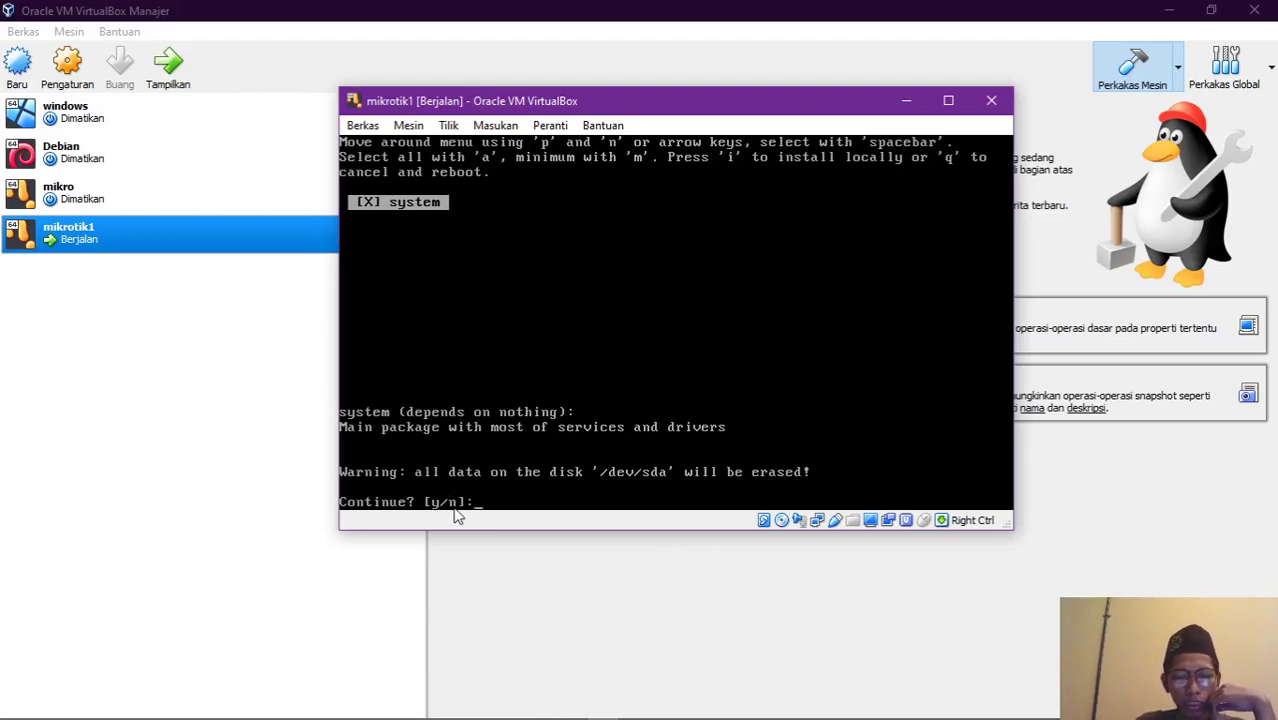
text(y)
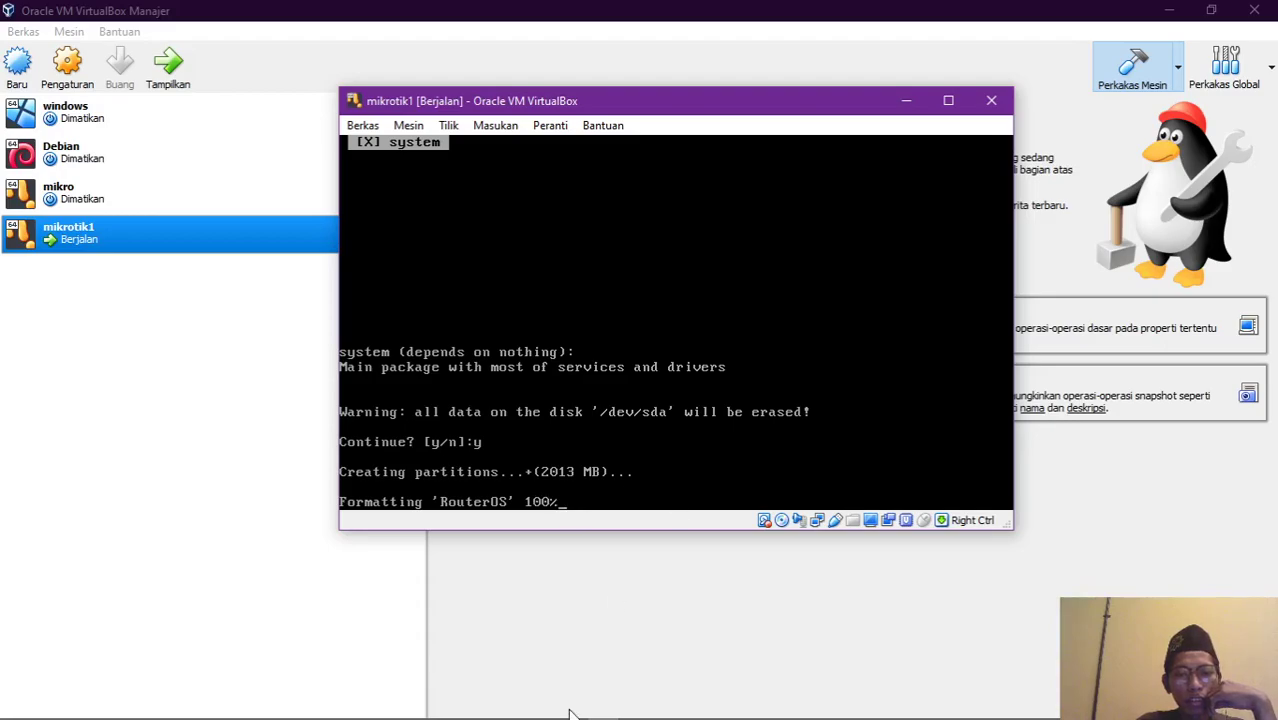
mouse_move(570, 712)
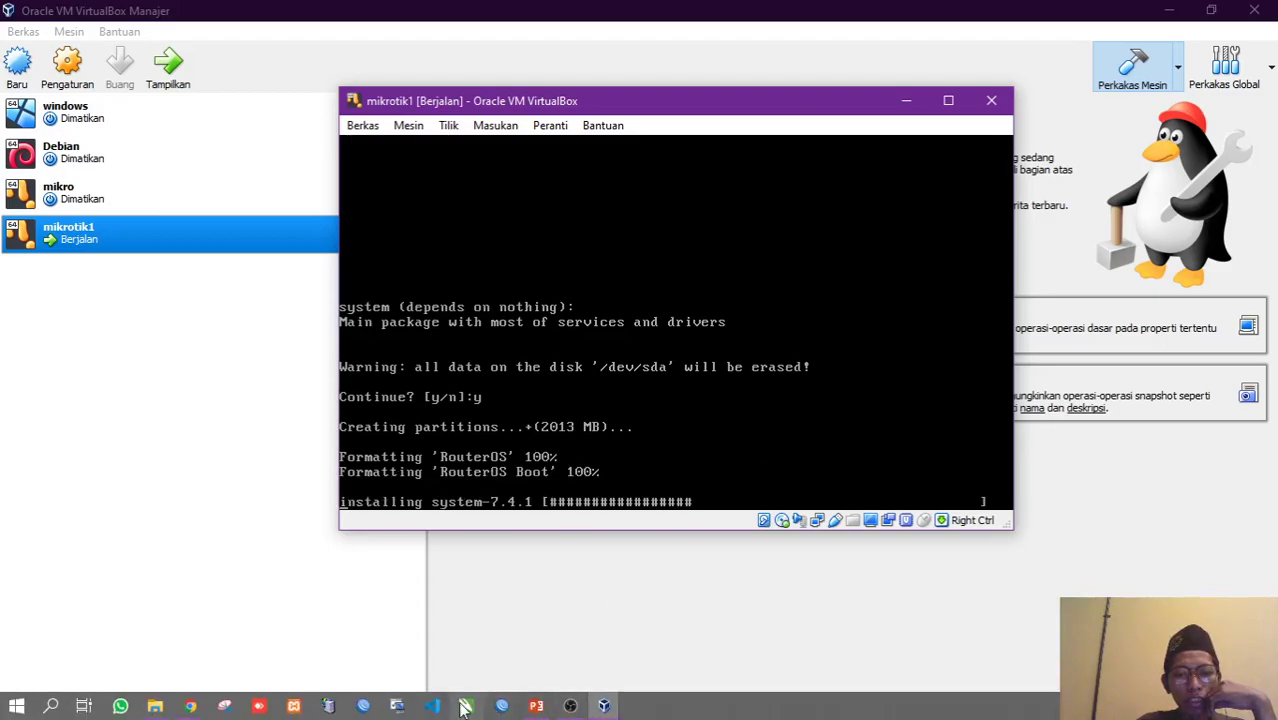
click(534, 707)
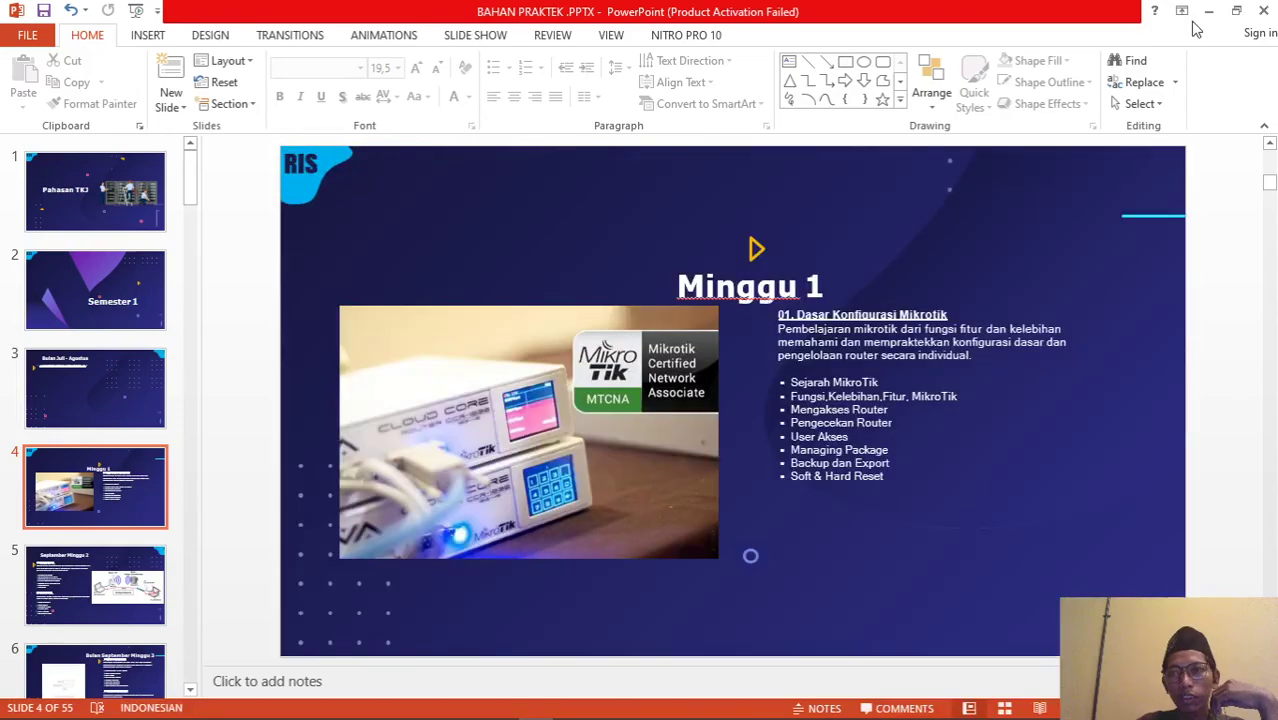
click(1208, 11)
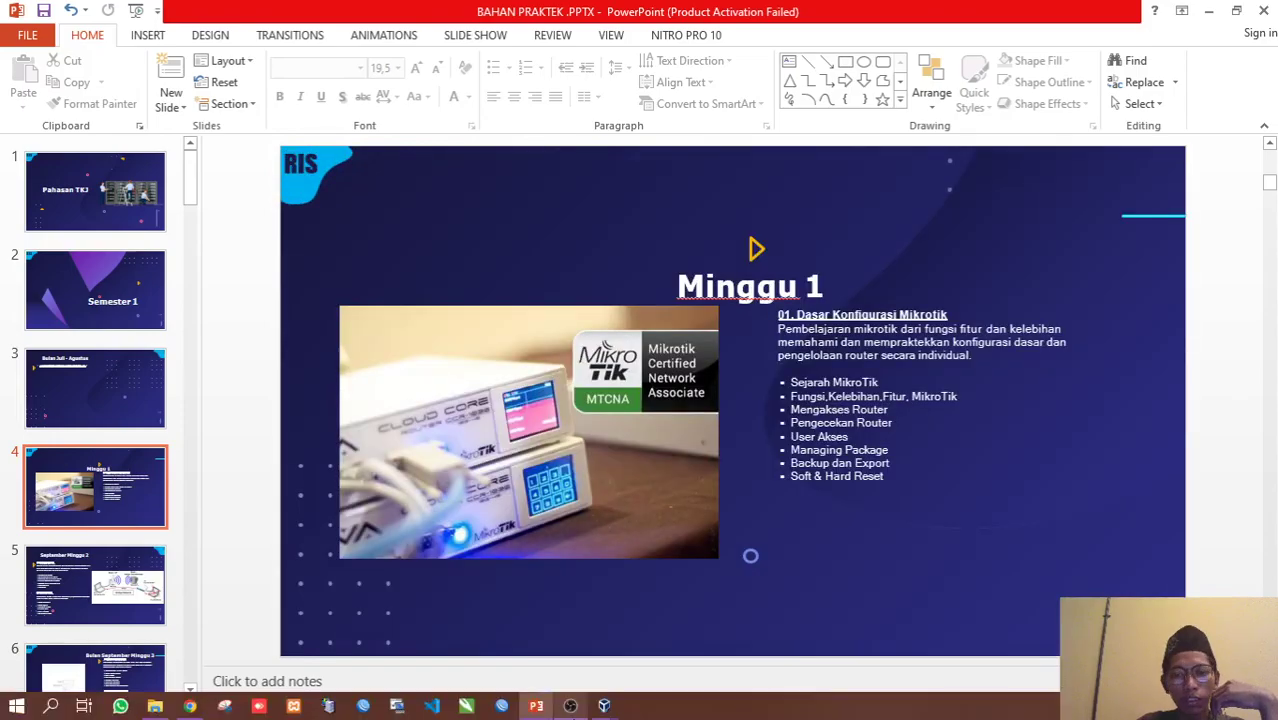
click(604, 706)
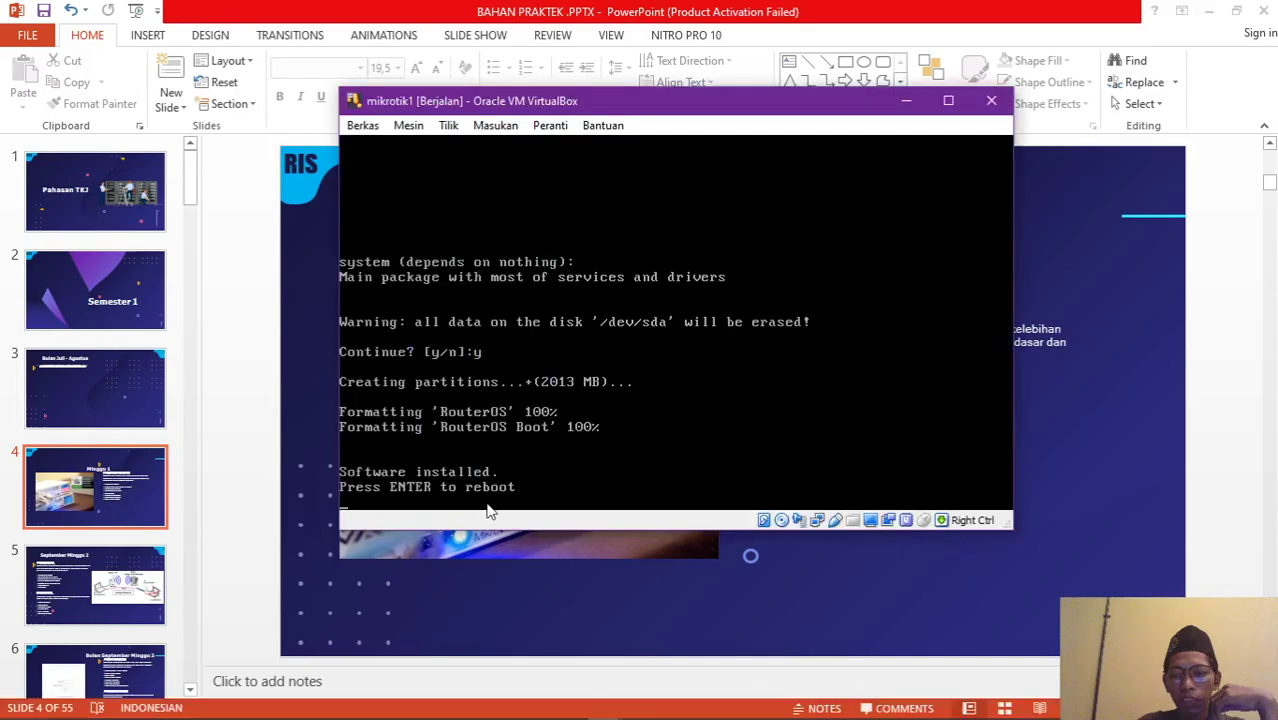
Step: Reboot from the finished installer and force-unmount mikrotik-7.4.1.iso from the IDE primary slave optical drive
key(Return)
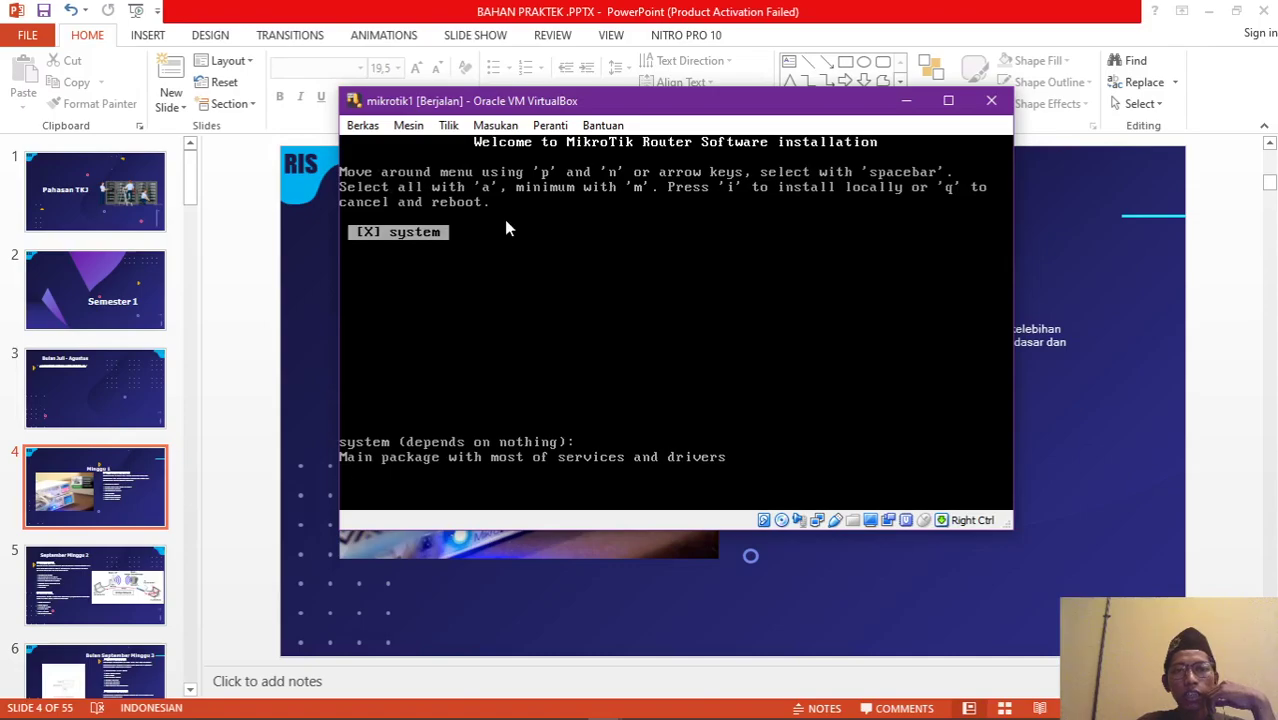
click(553, 127)
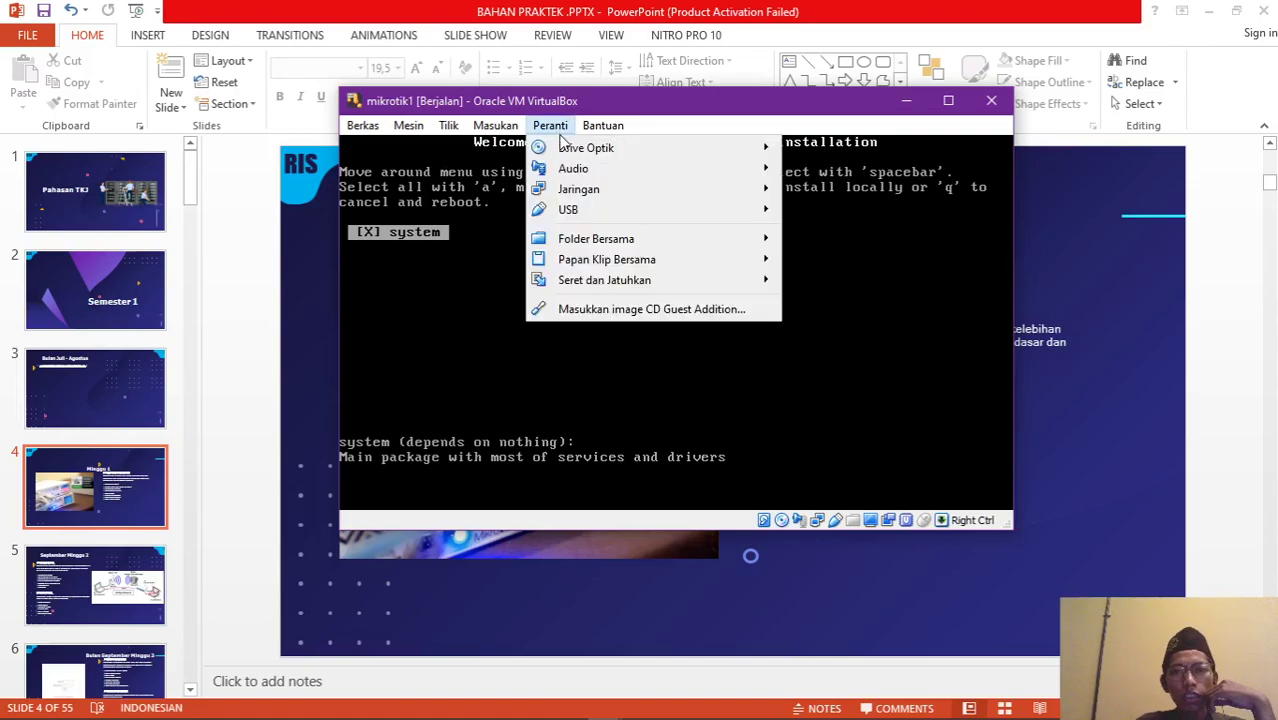
mouse_move(573, 150)
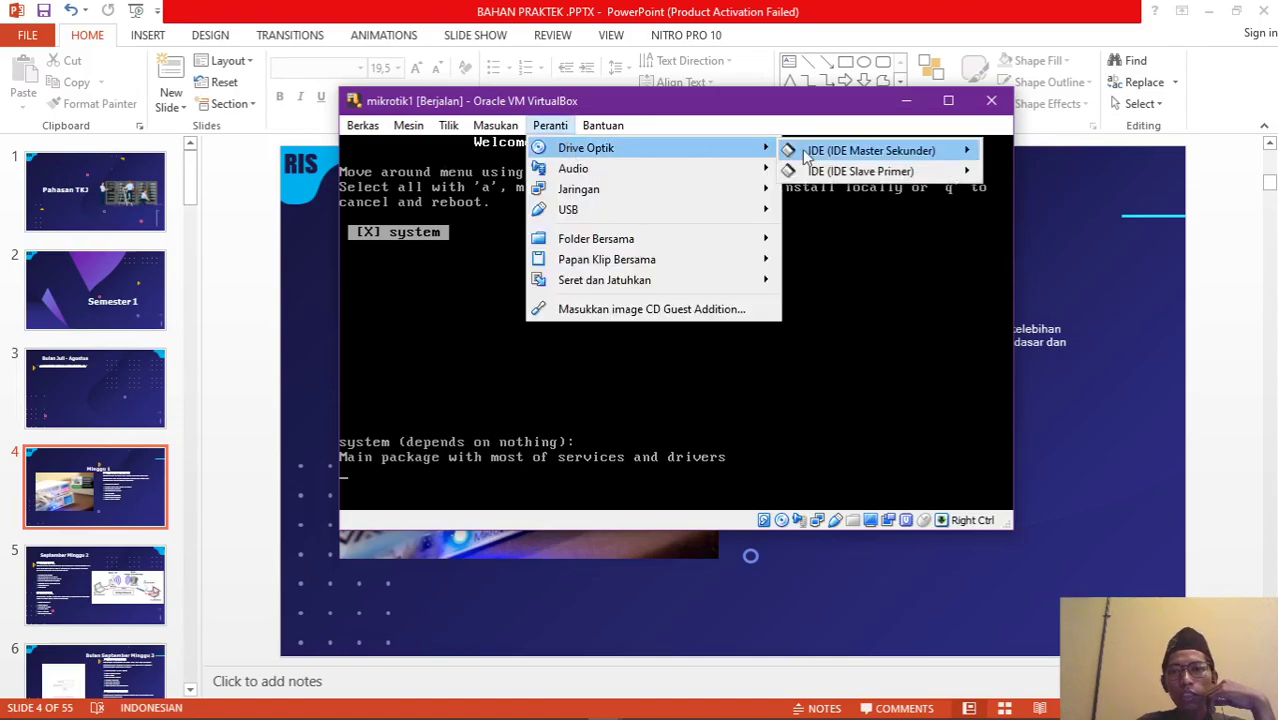
mouse_move(855, 171)
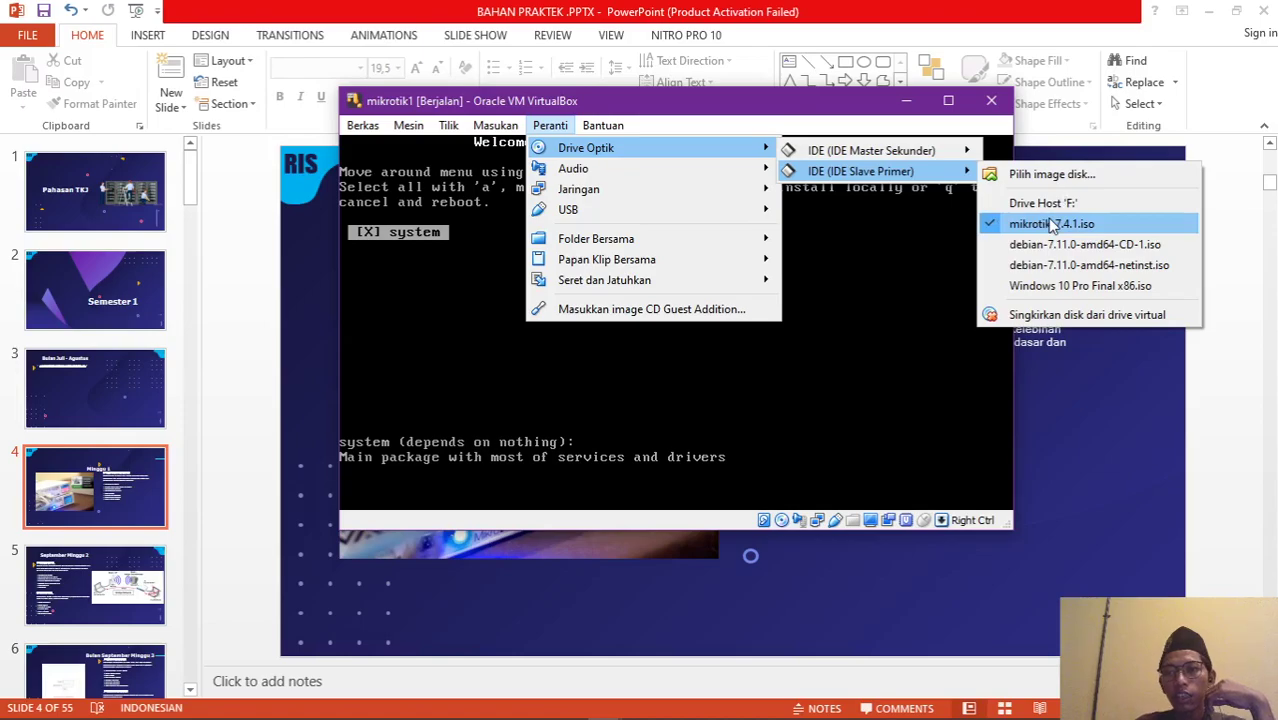
click(1052, 226)
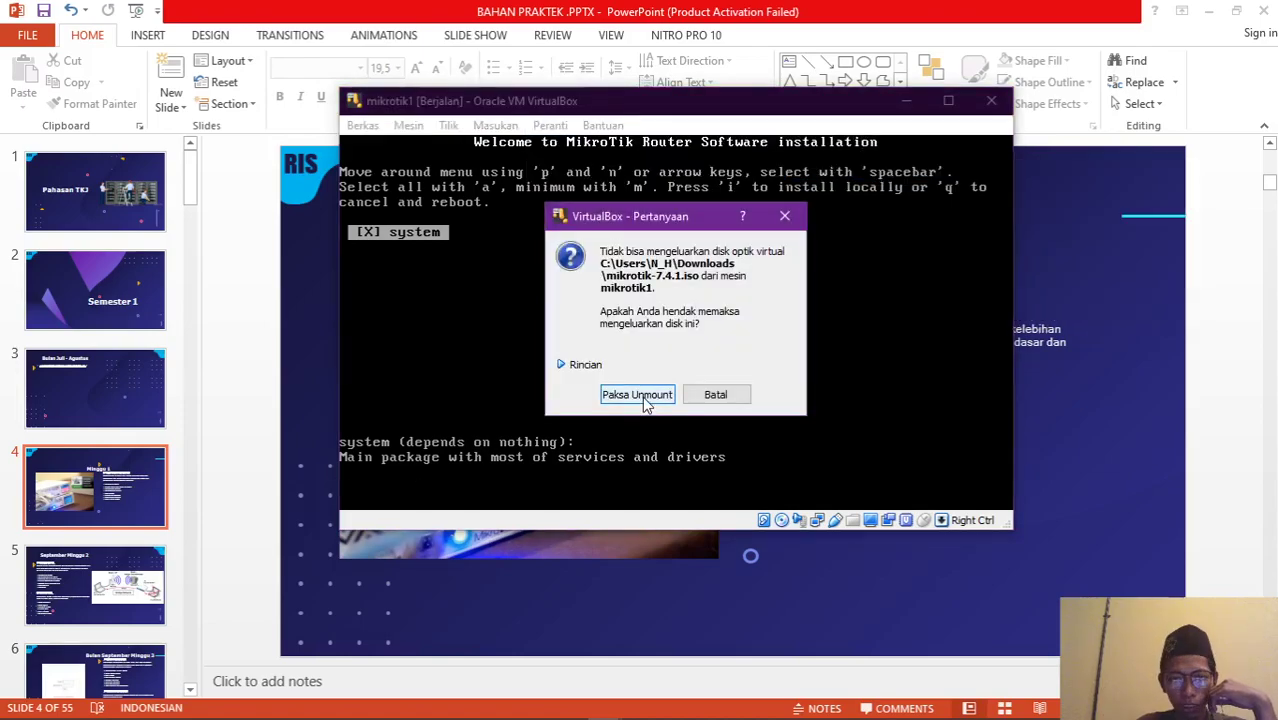
click(637, 395)
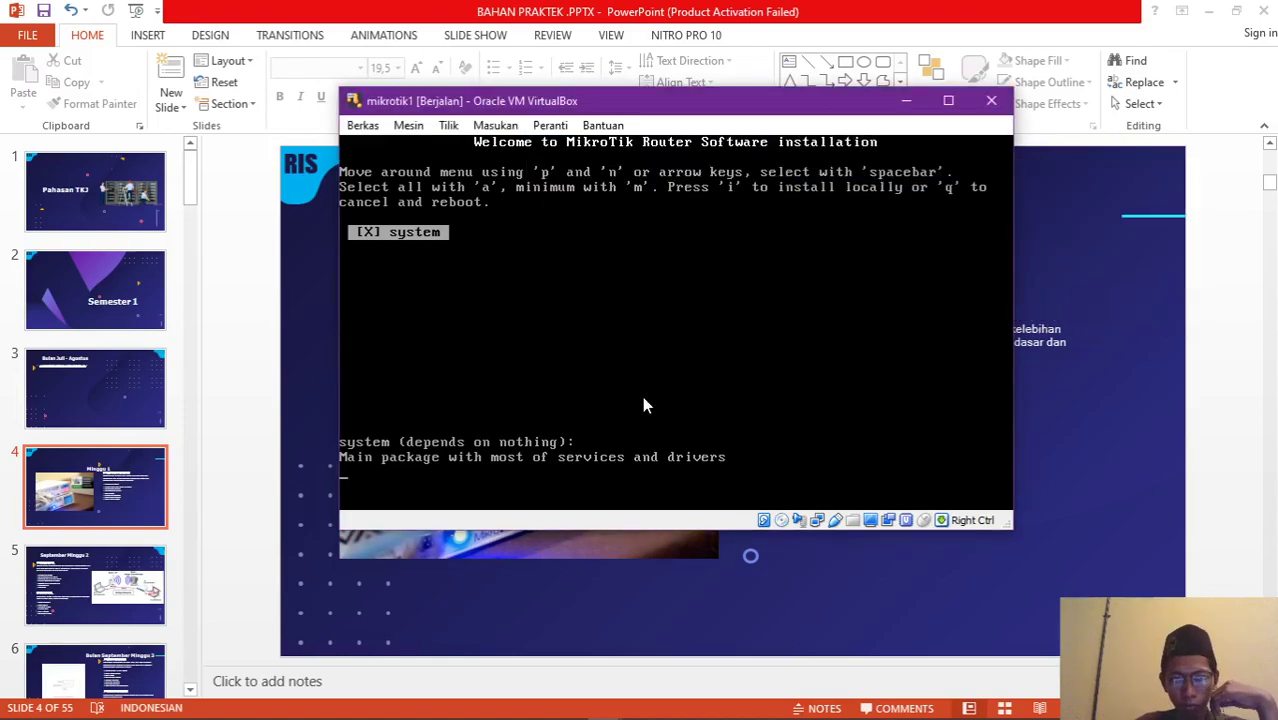
Step: Reset the mikrotik1 virtual machine and confirm the reset
click(413, 131)
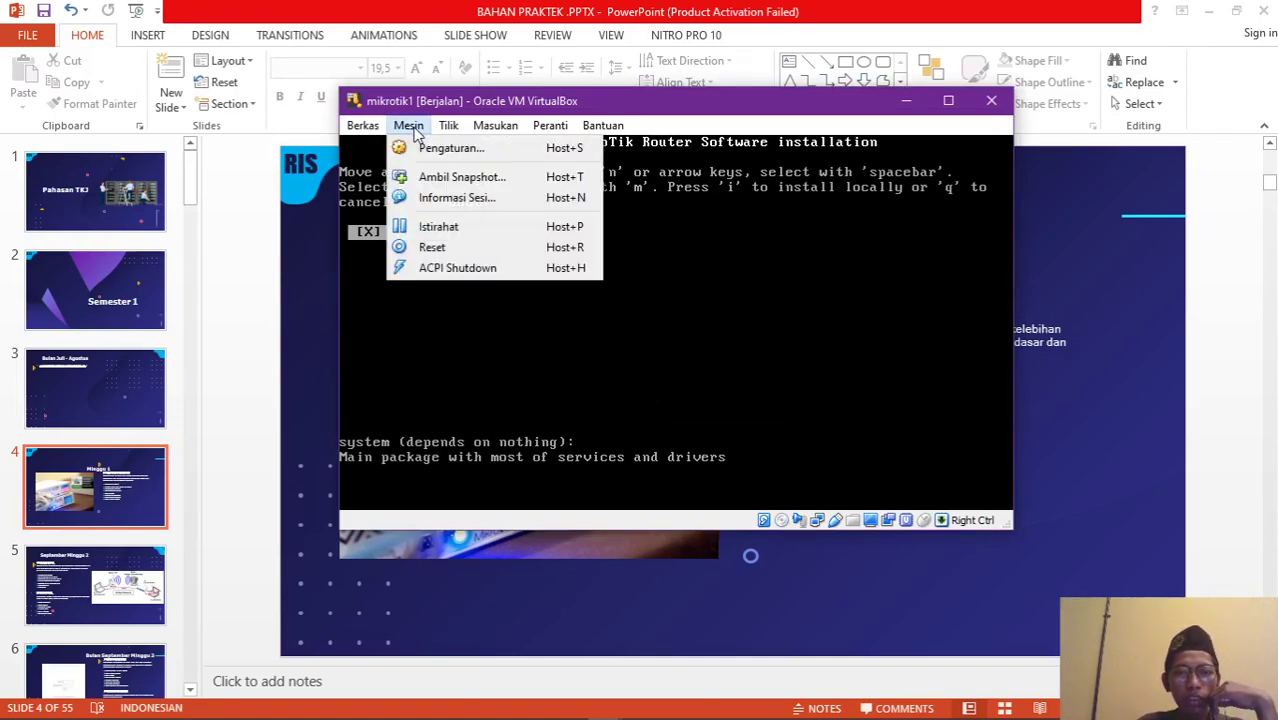
click(462, 248)
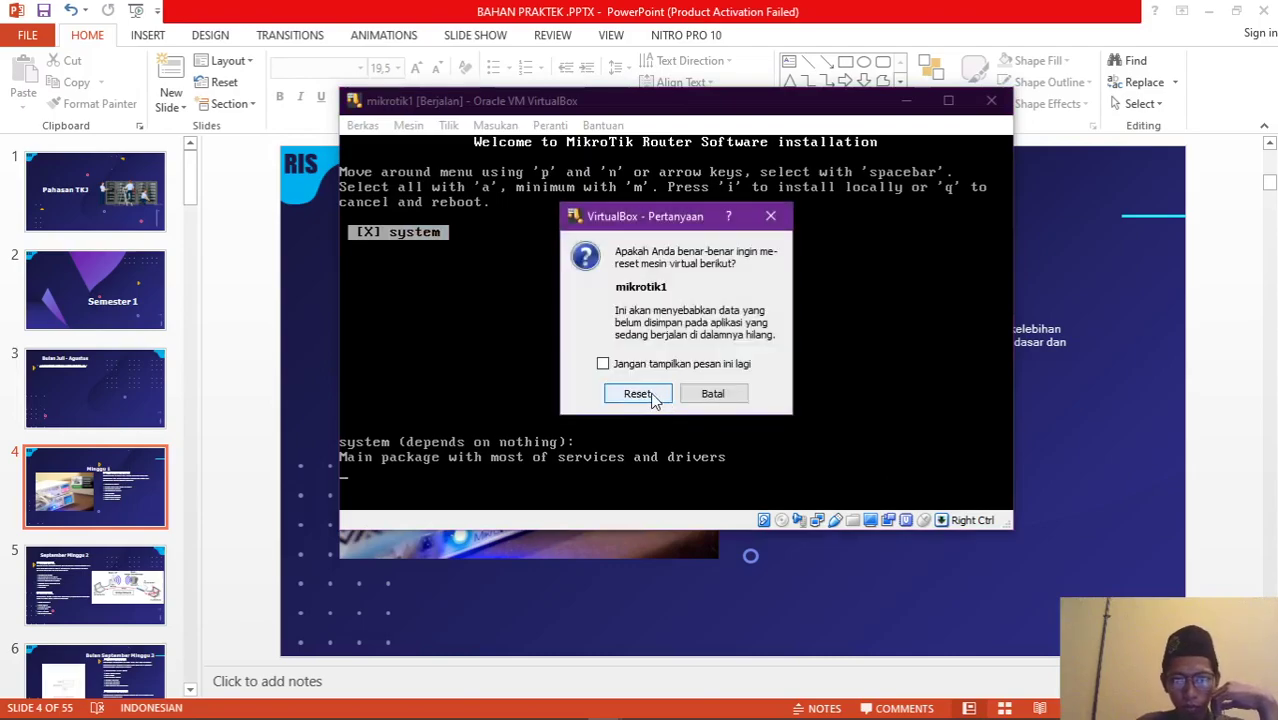
click(637, 394)
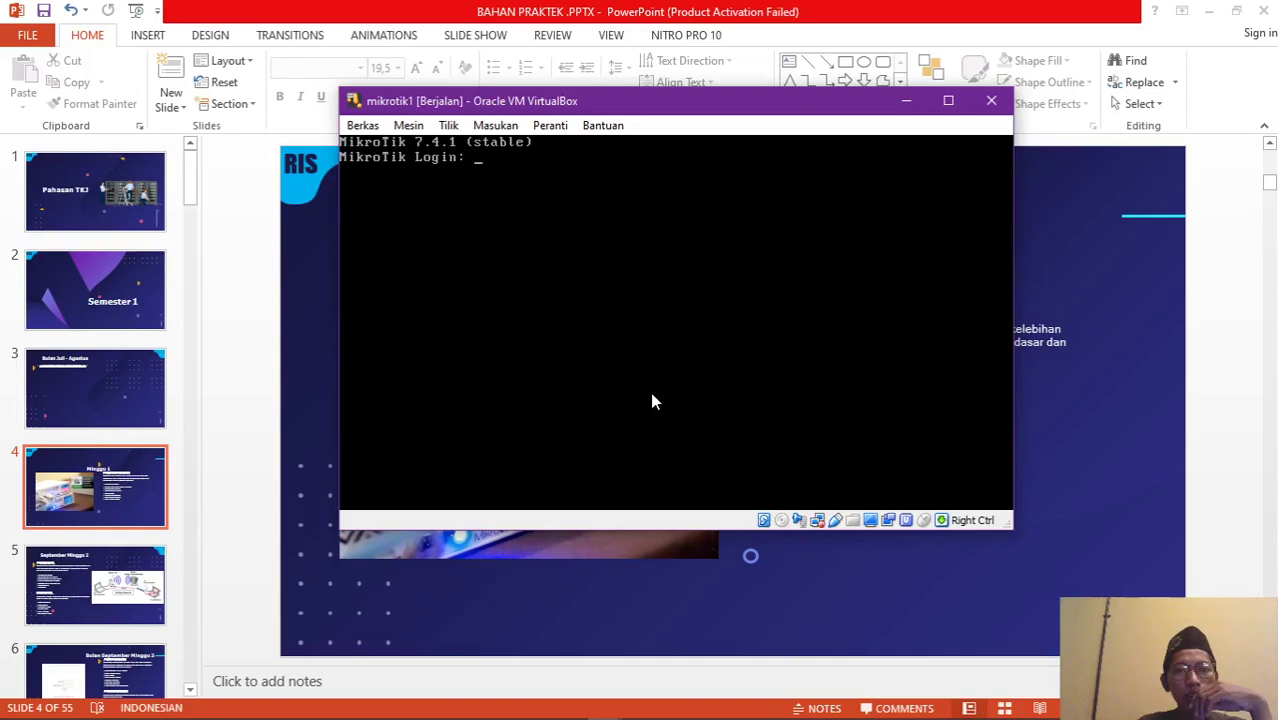
Step: Enter the user name at the MikroTik login prompt
text(amin)
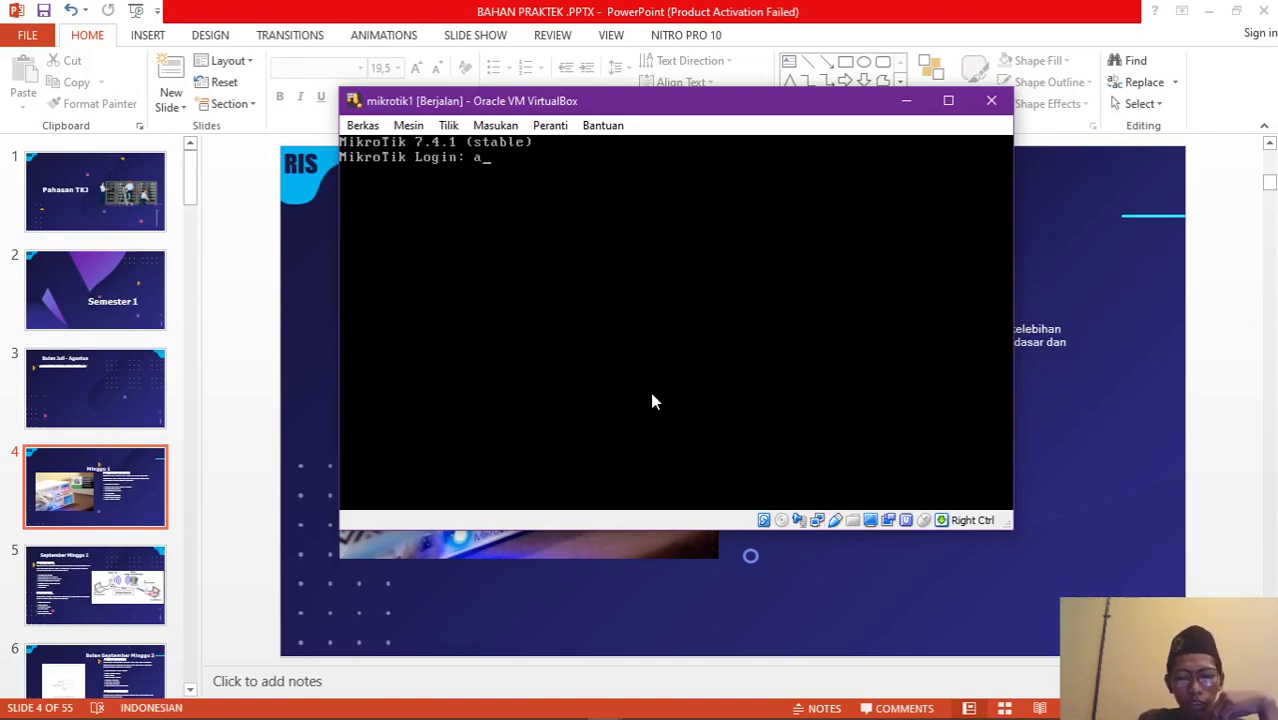